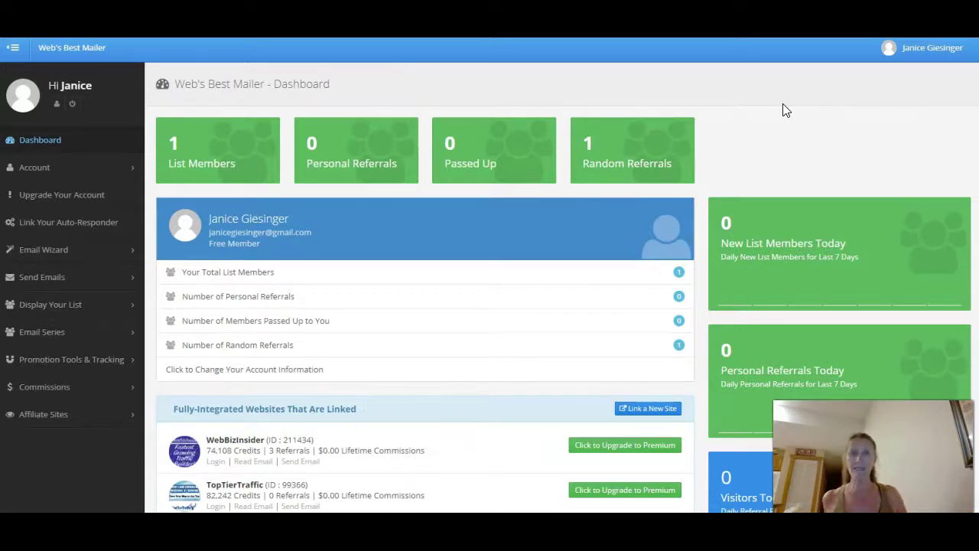
{"action": "left_click", "coordinate": [786, 114]}
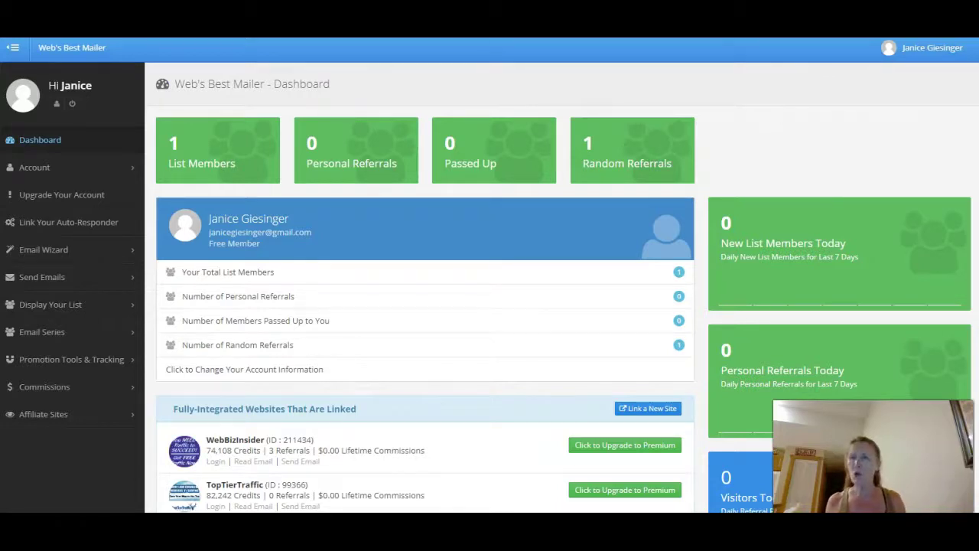
{"action": "left_click", "coordinate": [806, 112]}
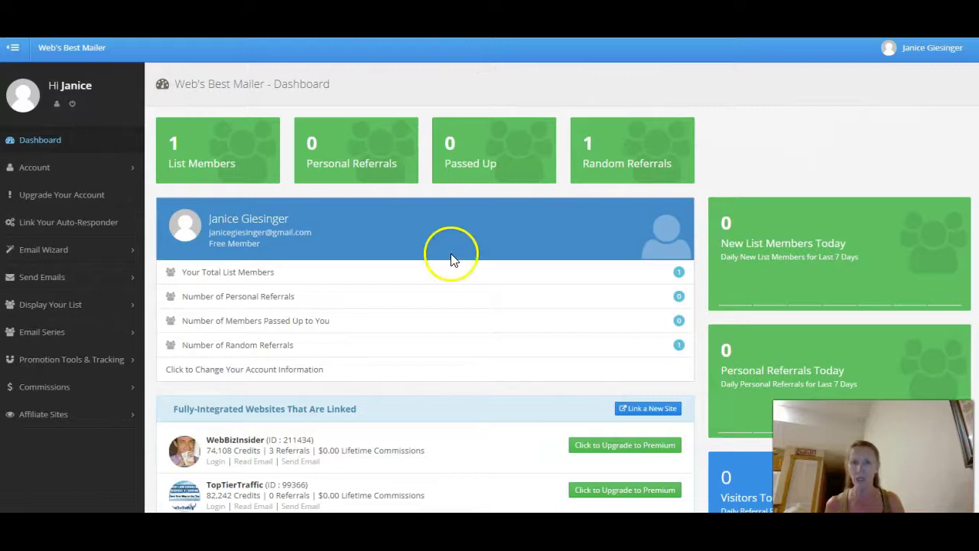
Open the 100 Percent Mailer dashboard from the list of fully-integrated linked websites.
{"action": "scroll", "coordinate": [492, 275], "scroll_direction": "down", "scroll_amount": 1}
{"action": "scroll", "coordinate": [478, 252], "scroll_direction": "down", "scroll_amount": 1}
{"action": "scroll", "coordinate": [476, 229], "scroll_direction": "down", "scroll_amount": 3}
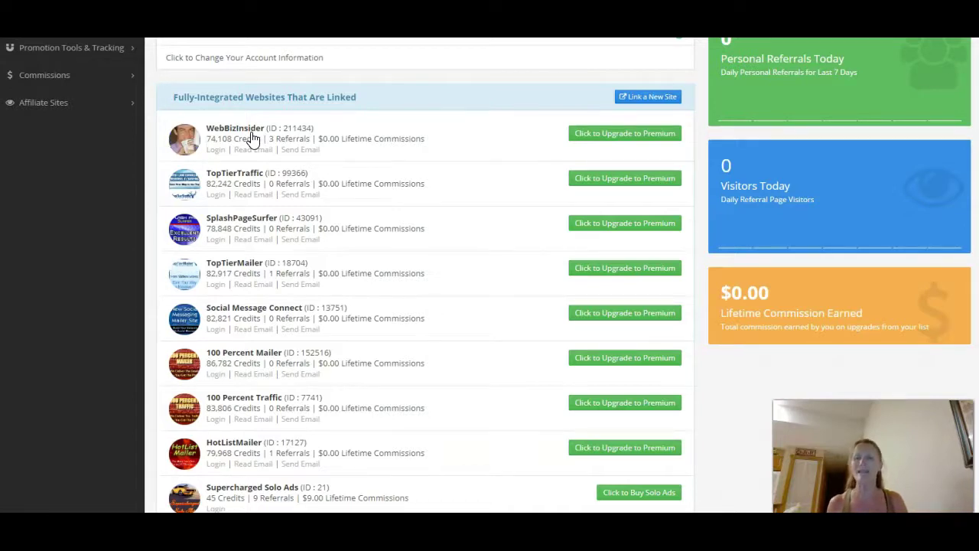
{"action": "scroll", "coordinate": [428, 268], "scroll_direction": "down", "scroll_amount": 1}
{"action": "scroll", "coordinate": [429, 267], "scroll_direction": "down", "scroll_amount": 2}
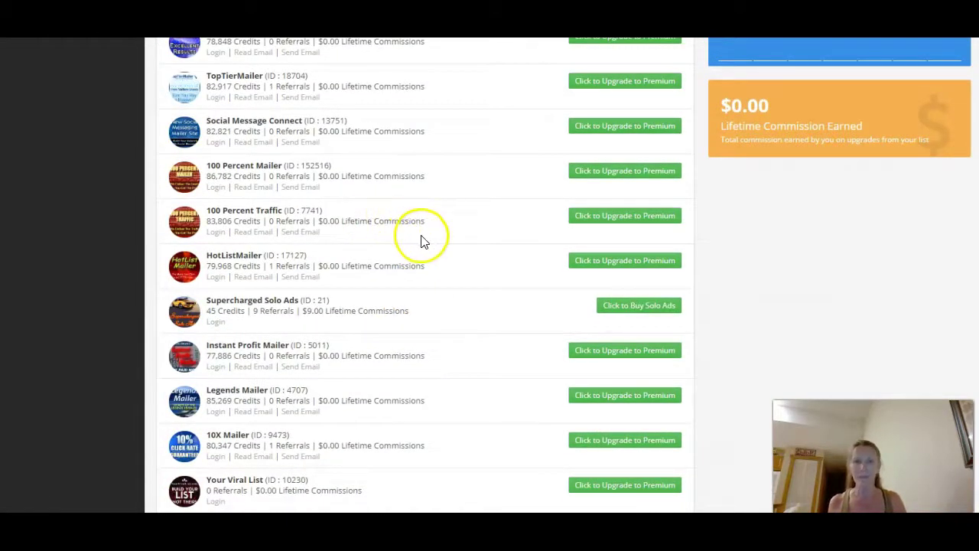
{"action": "scroll", "coordinate": [437, 240], "scroll_direction": "down", "scroll_amount": 1}
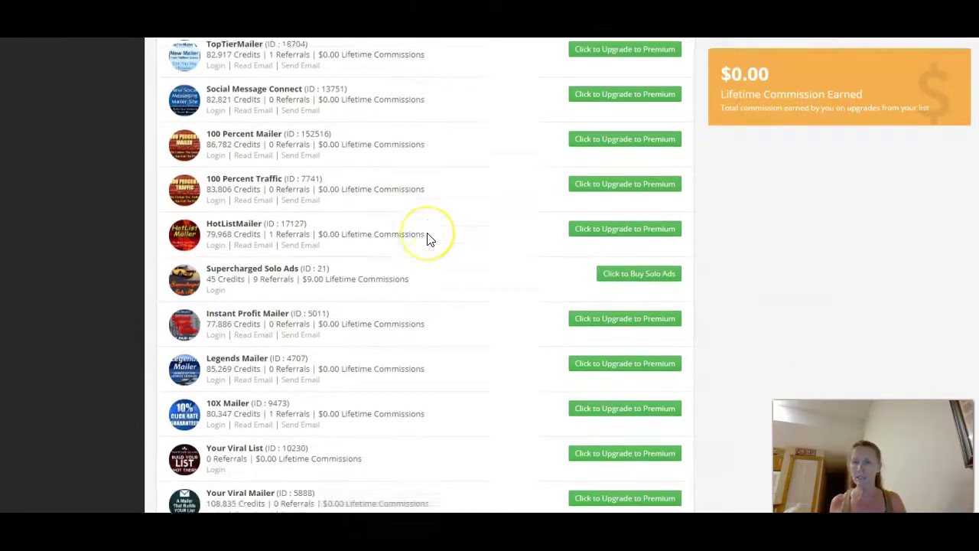
{"action": "scroll", "coordinate": [428, 239], "scroll_direction": "up", "scroll_amount": 2}
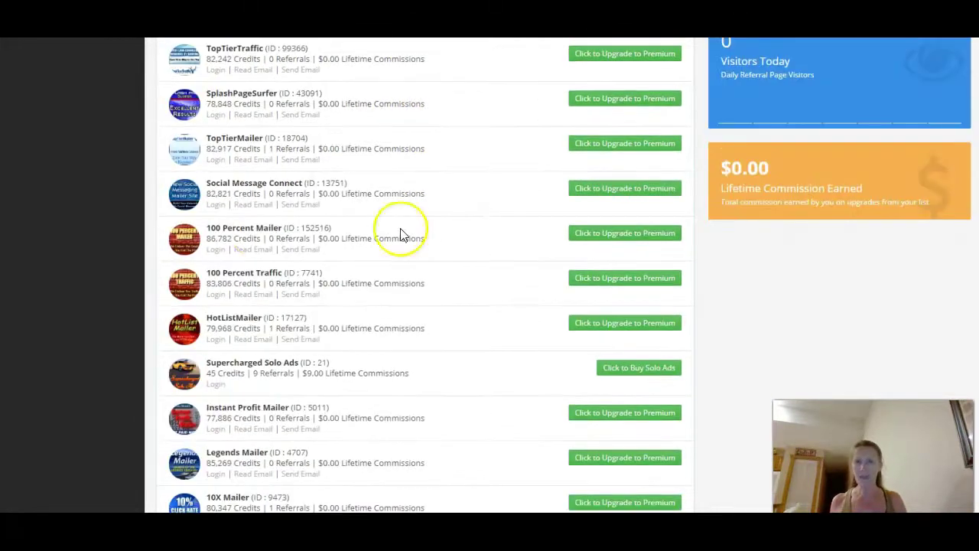
{"action": "left_click", "coordinate": [249, 234]}
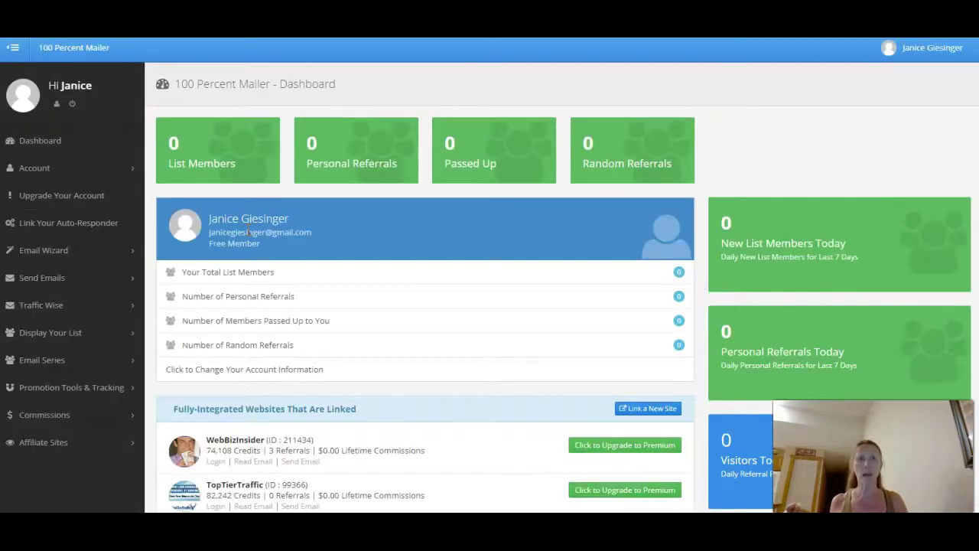
Review the account summary and the fully-integrated websites linked on the 100 Percent Mailer dashboard.
{"action": "scroll", "coordinate": [319, 287], "scroll_direction": "down", "scroll_amount": 10}
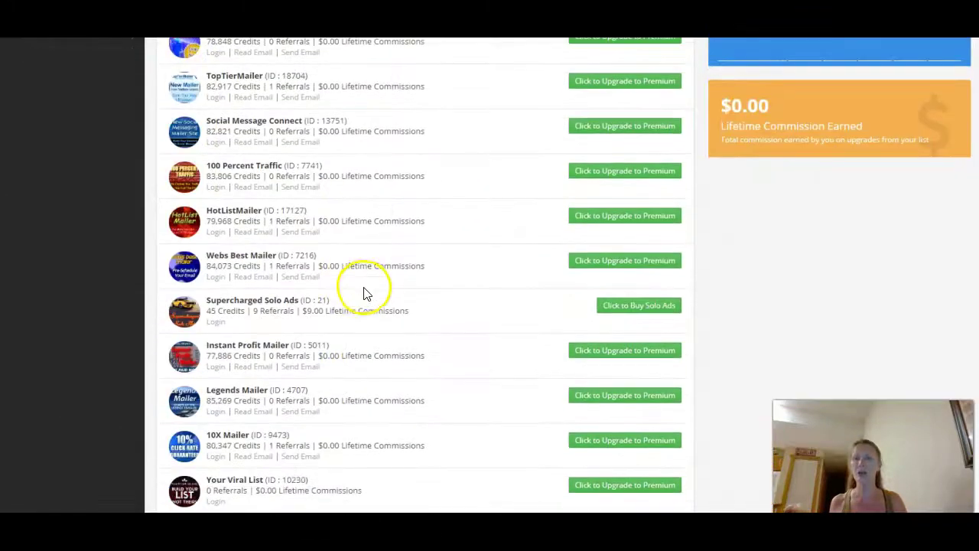
{"action": "scroll", "coordinate": [302, 200], "scroll_direction": "down", "scroll_amount": 5}
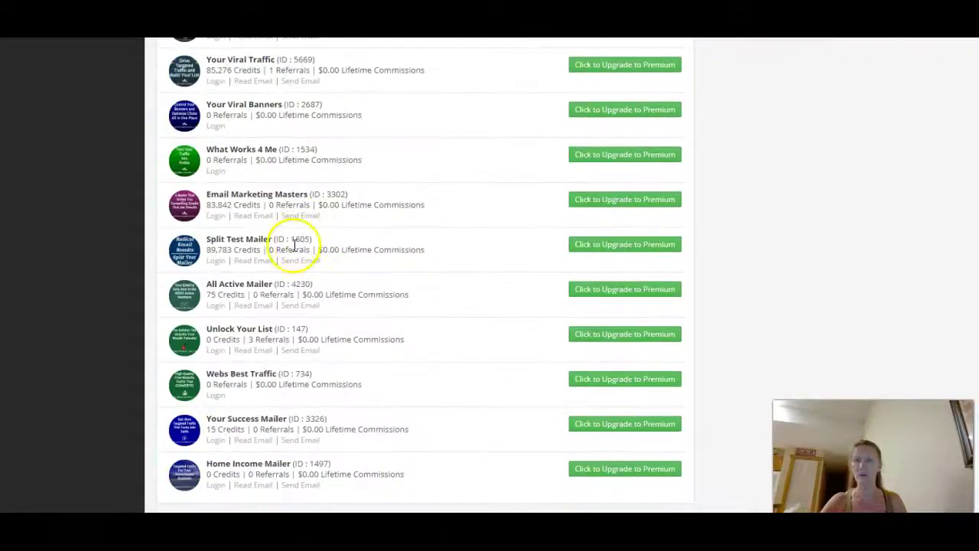
{"action": "scroll", "coordinate": [273, 344], "scroll_direction": "up", "scroll_amount": 15}
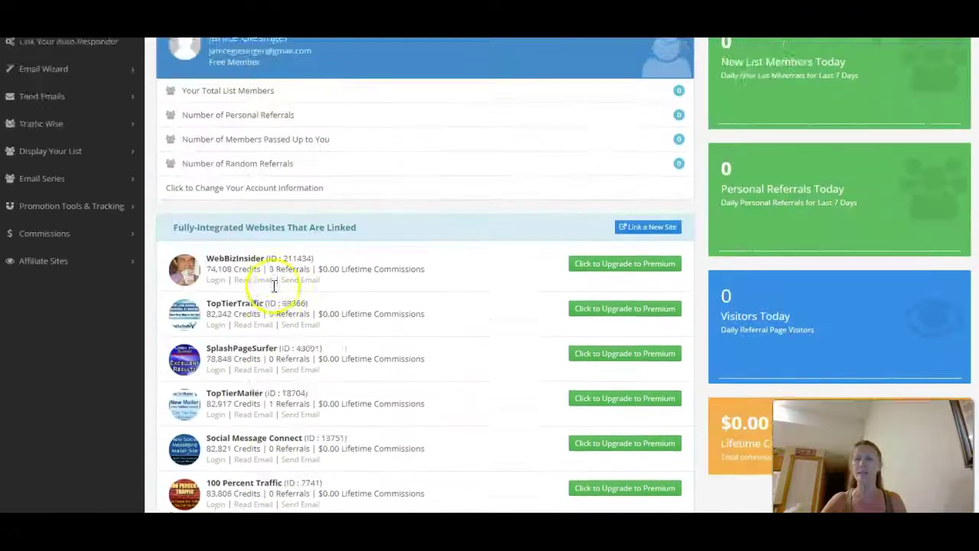
{"action": "scroll", "coordinate": [225, 345], "scroll_direction": "down", "scroll_amount": 8}
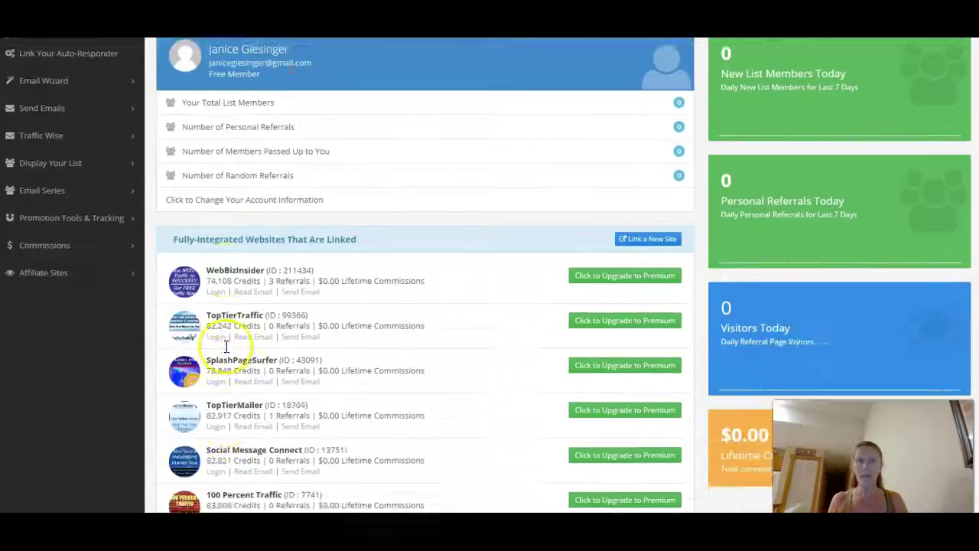
{"action": "scroll", "coordinate": [327, 323], "scroll_direction": "up", "scroll_amount": 4}
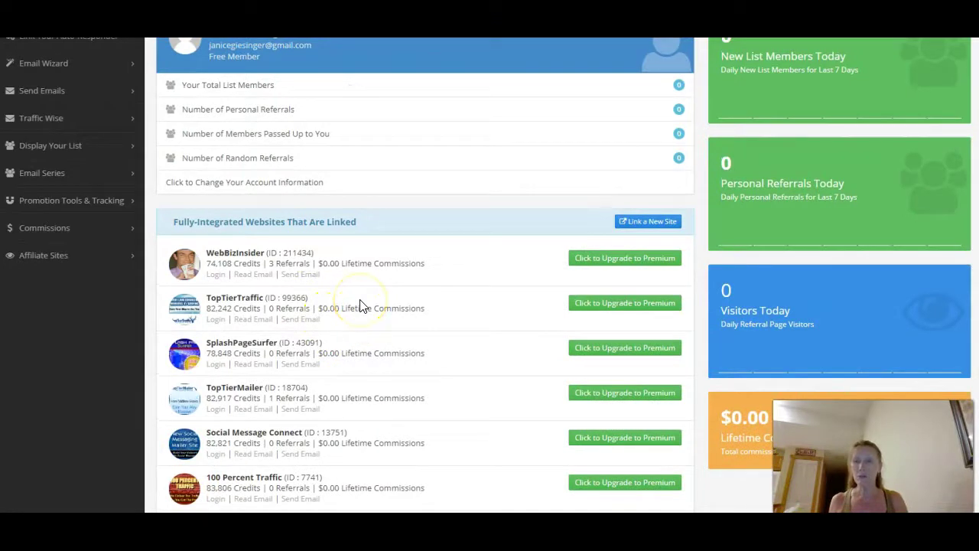
{"action": "scroll", "coordinate": [362, 310], "scroll_direction": "down", "scroll_amount": 1}
{"action": "scroll", "coordinate": [361, 322], "scroll_direction": "up", "scroll_amount": 4}
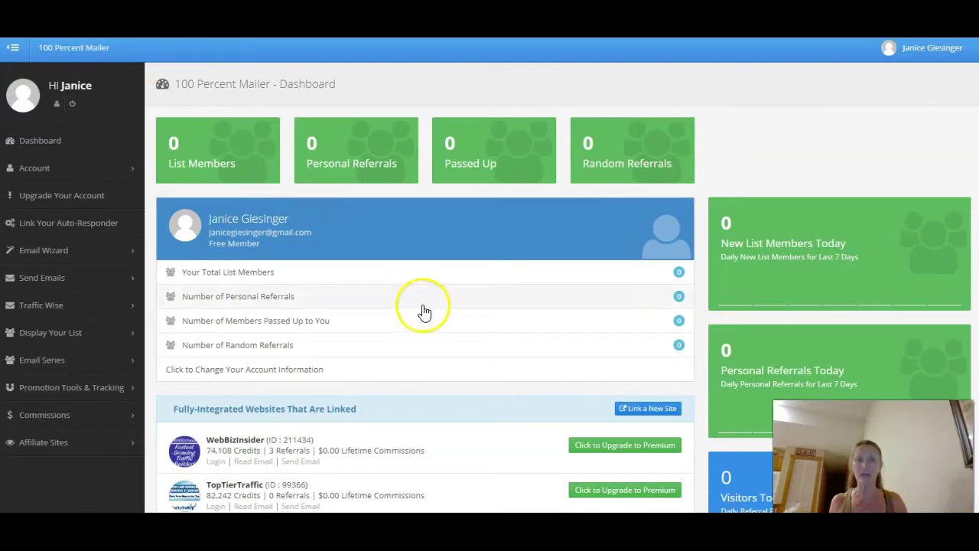
{"action": "scroll", "coordinate": [410, 388], "scroll_direction": "down", "scroll_amount": 10}
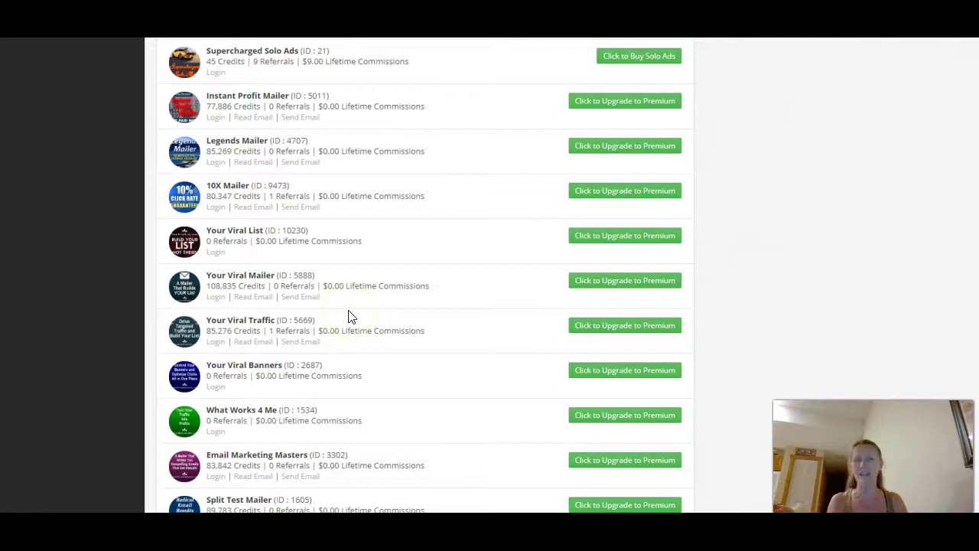
{"action": "scroll", "coordinate": [352, 317], "scroll_direction": "up", "scroll_amount": 8}
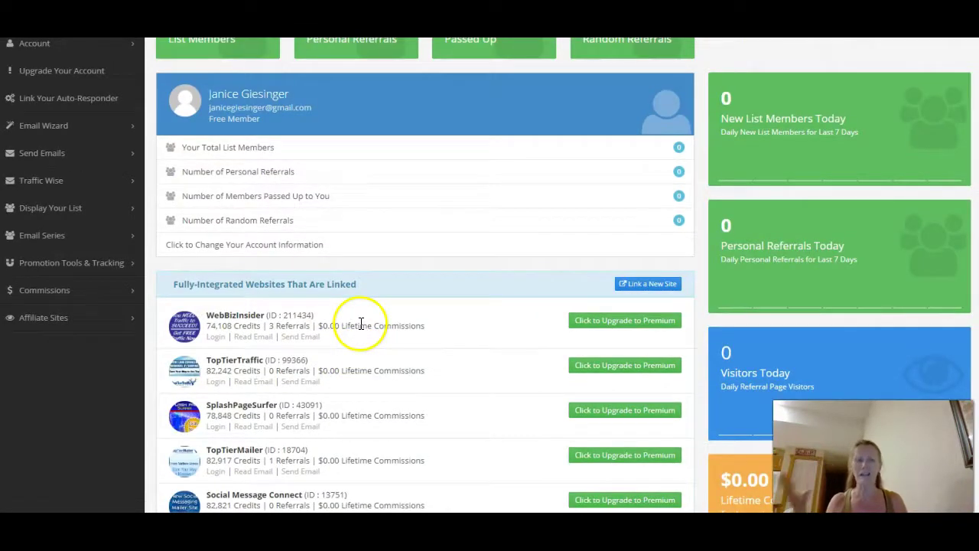
{"action": "scroll", "coordinate": [361, 323], "scroll_direction": "down", "scroll_amount": 3}
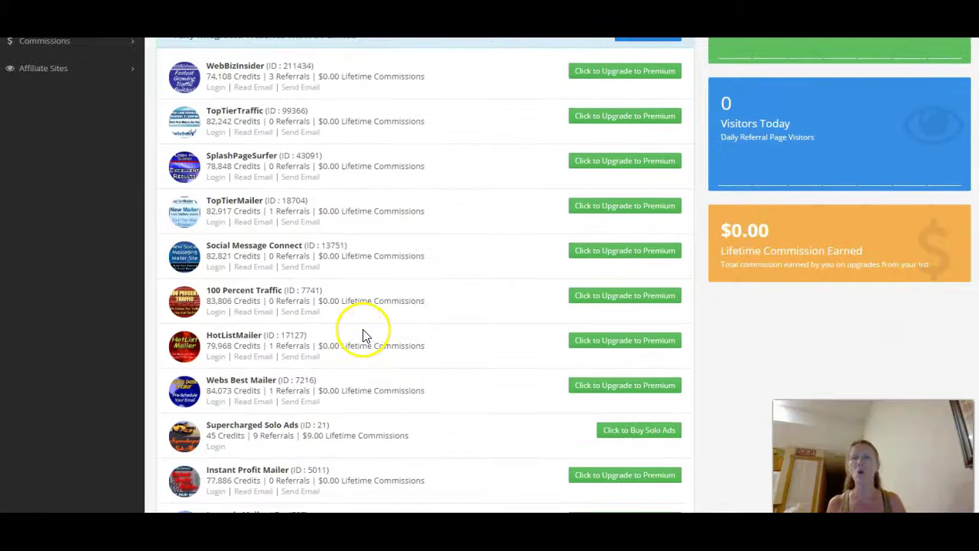
{"action": "scroll", "coordinate": [363, 333], "scroll_direction": "up", "scroll_amount": 4}
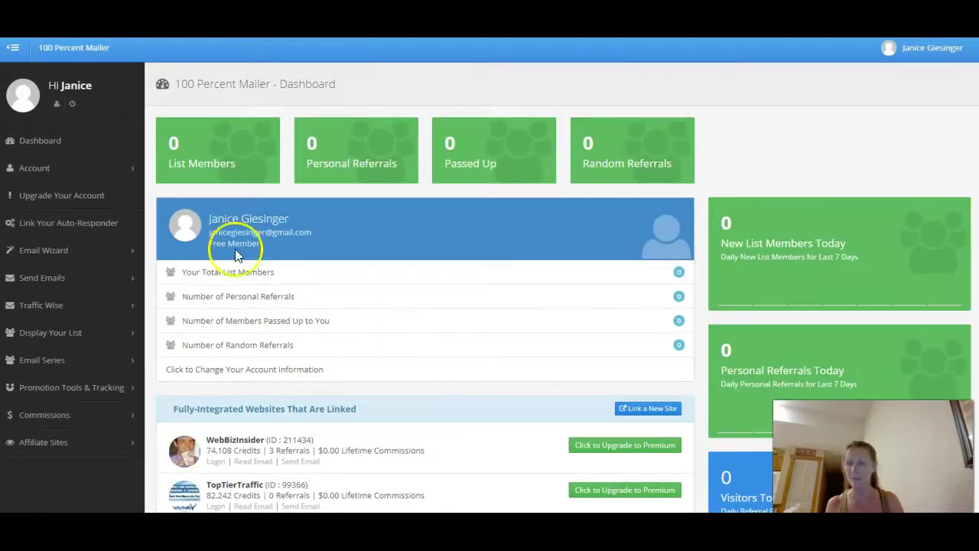
Start a scheduled email to the entire active membership of 100 Percent Mailer and book it for June 13, 2020.
{"action": "left_click", "coordinate": [44, 283]}
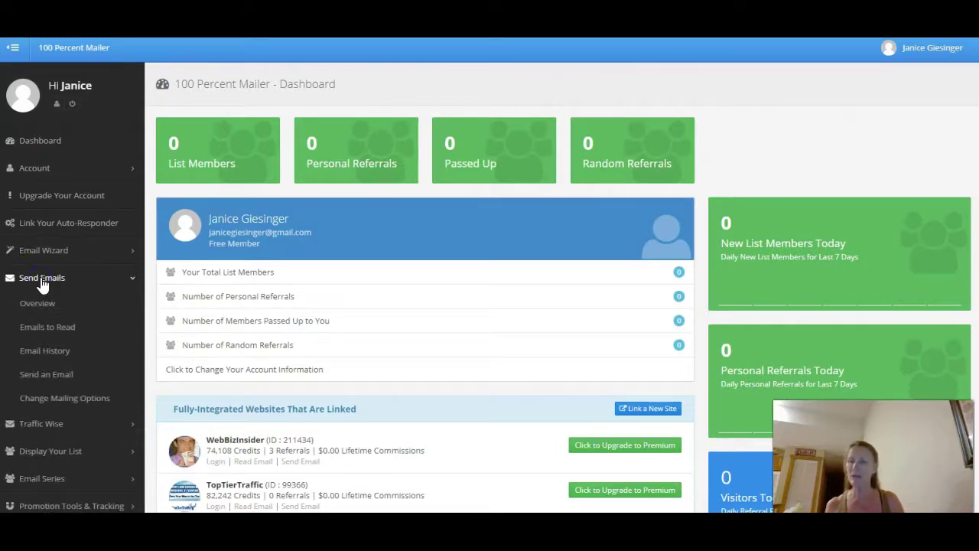
{"action": "left_click", "coordinate": [73, 312]}
{"action": "left_click", "coordinate": [59, 377]}
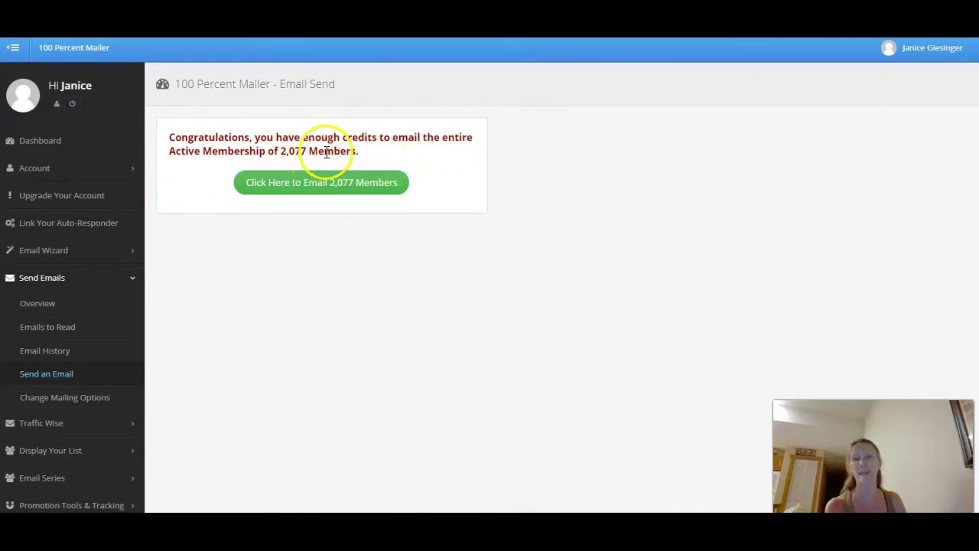
{"action": "left_click", "coordinate": [282, 190]}
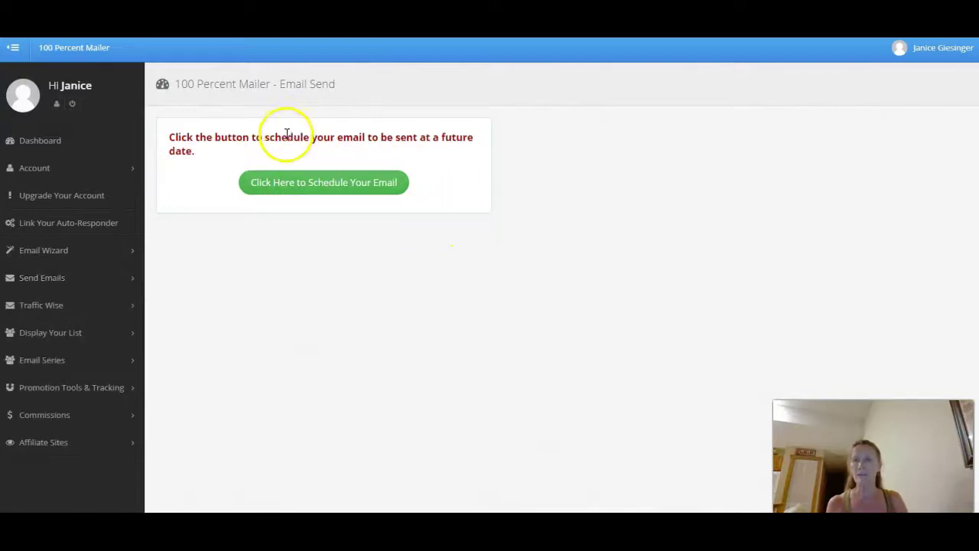
{"action": "left_click", "coordinate": [324, 183]}
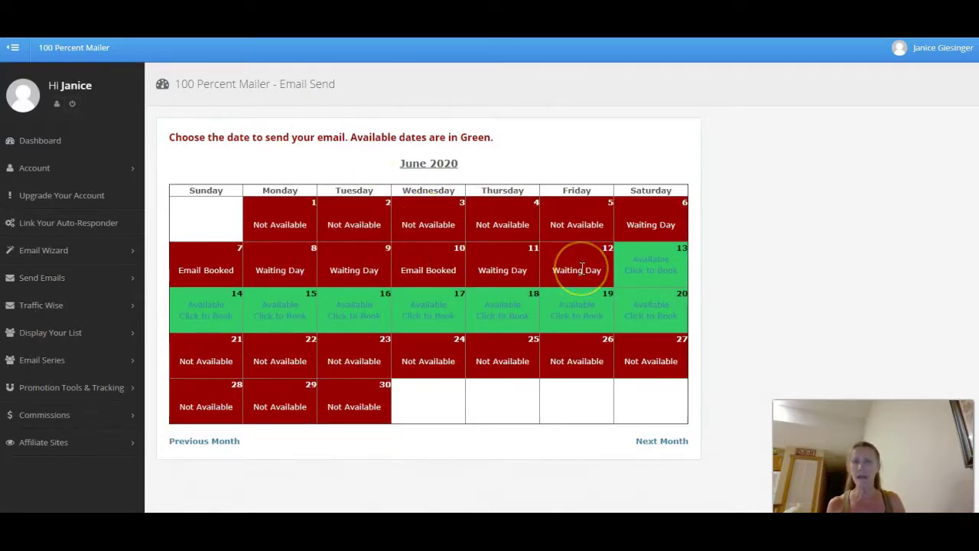
{"action": "left_click", "coordinate": [660, 278]}
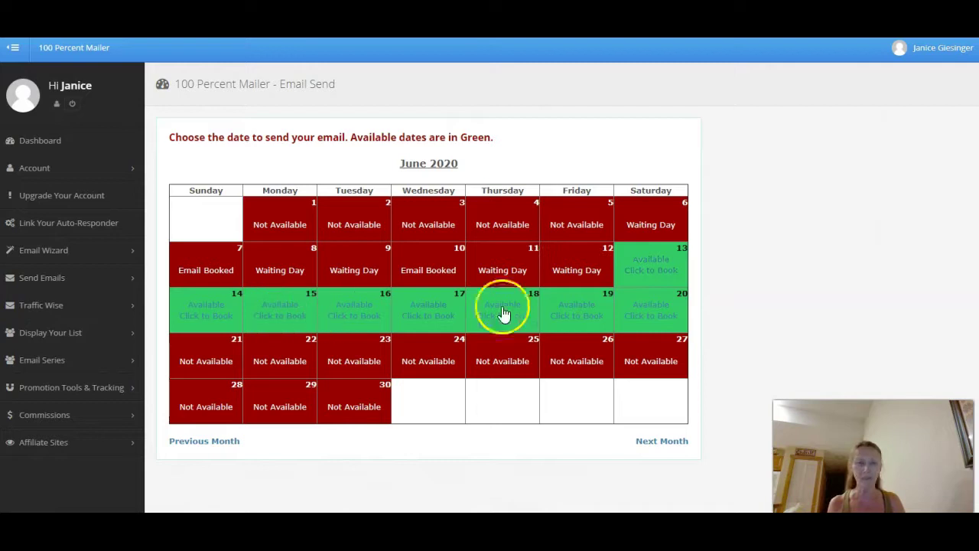
{"action": "left_click", "coordinate": [647, 267]}
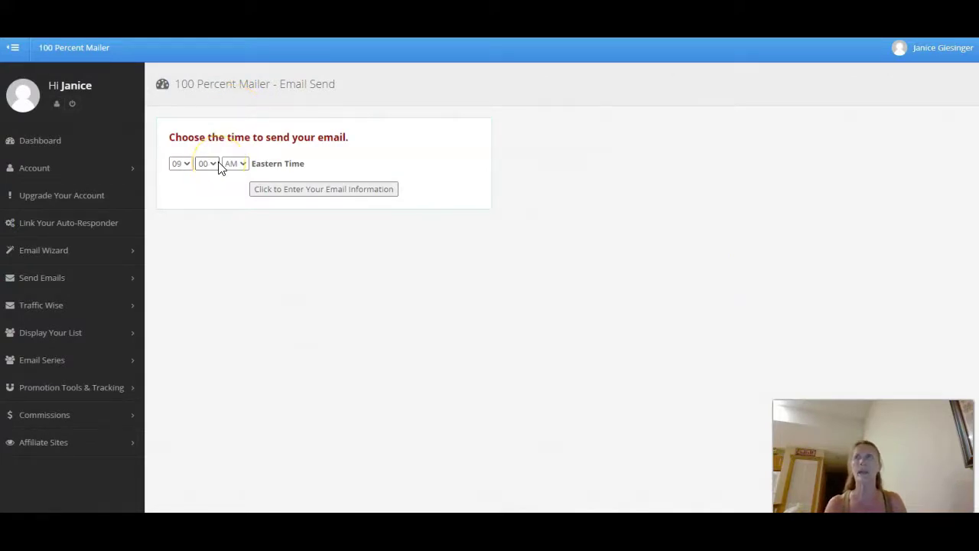
Set the email's sending time to 08:00 PM Eastern Time and continue to the email details.
{"action": "left_click", "coordinate": [186, 165]}
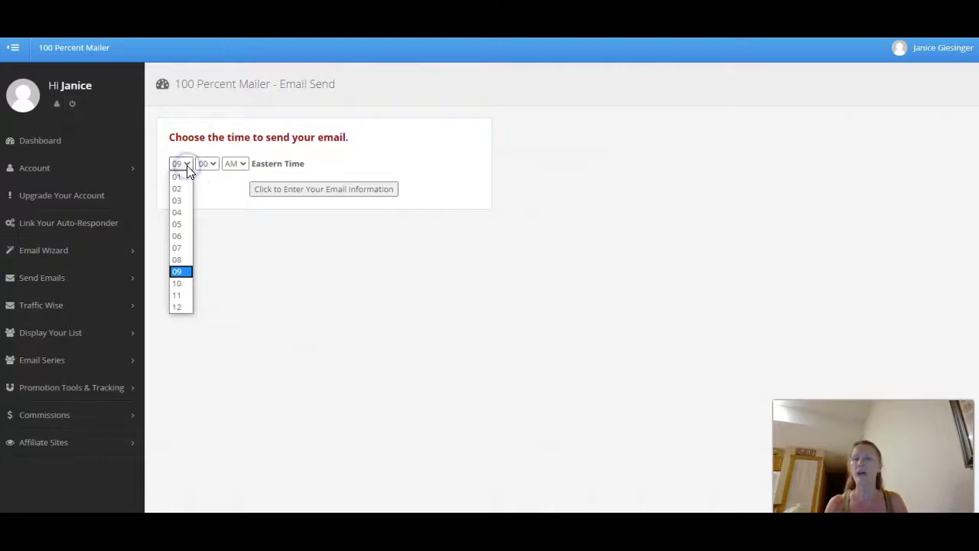
{"action": "left_click", "coordinate": [187, 163]}
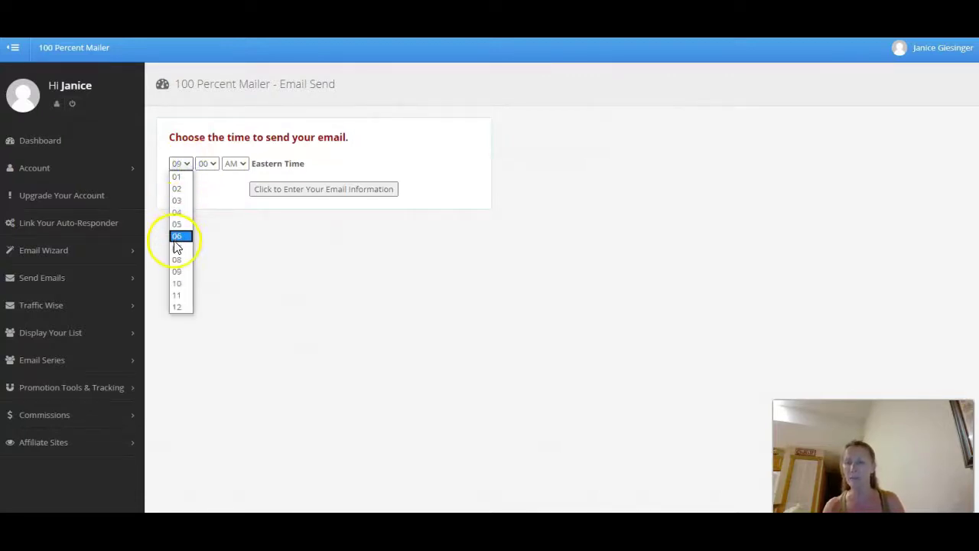
{"action": "left_click", "coordinate": [177, 247]}
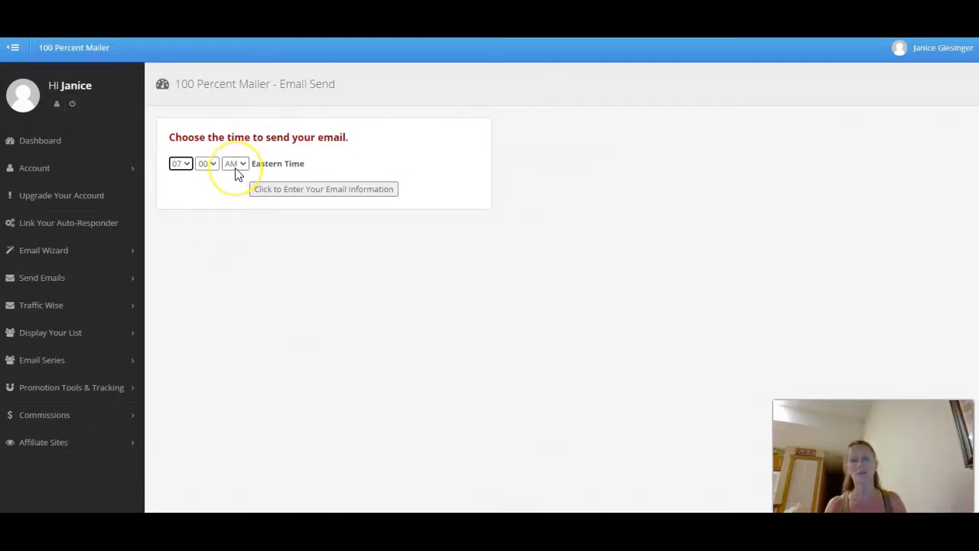
{"action": "left_click", "coordinate": [177, 163]}
{"action": "left_click", "coordinate": [179, 259]}
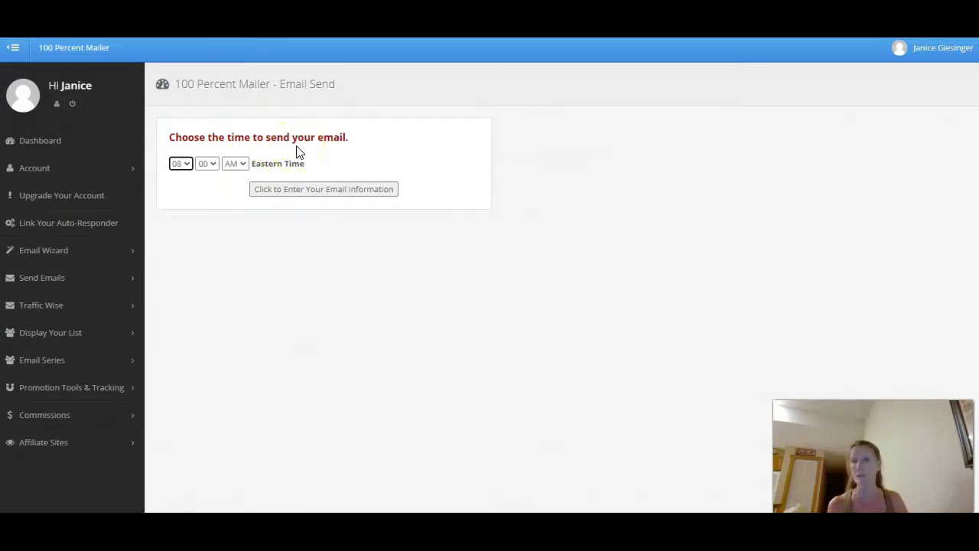
{"action": "left_click", "coordinate": [237, 164]}
{"action": "left_click", "coordinate": [240, 189]}
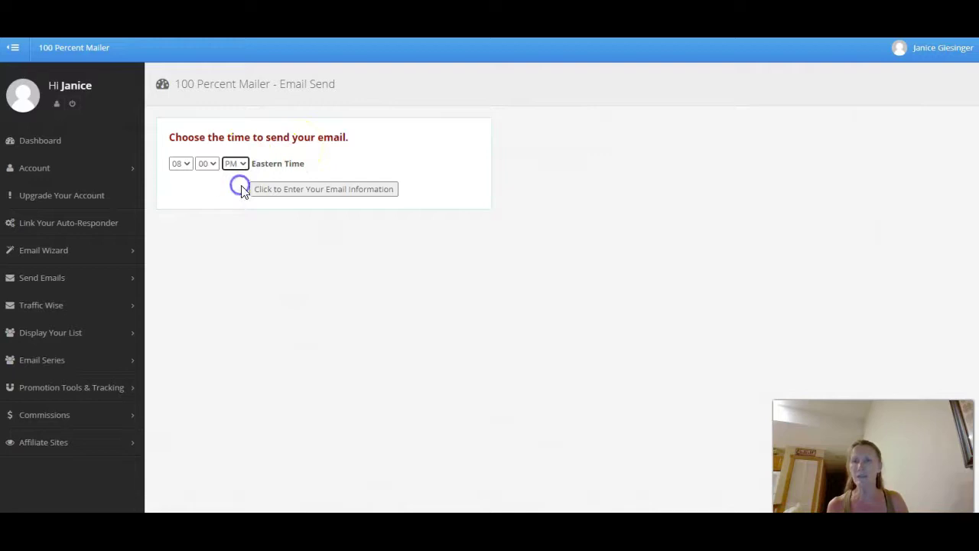
{"action": "left_click", "coordinate": [321, 191]}
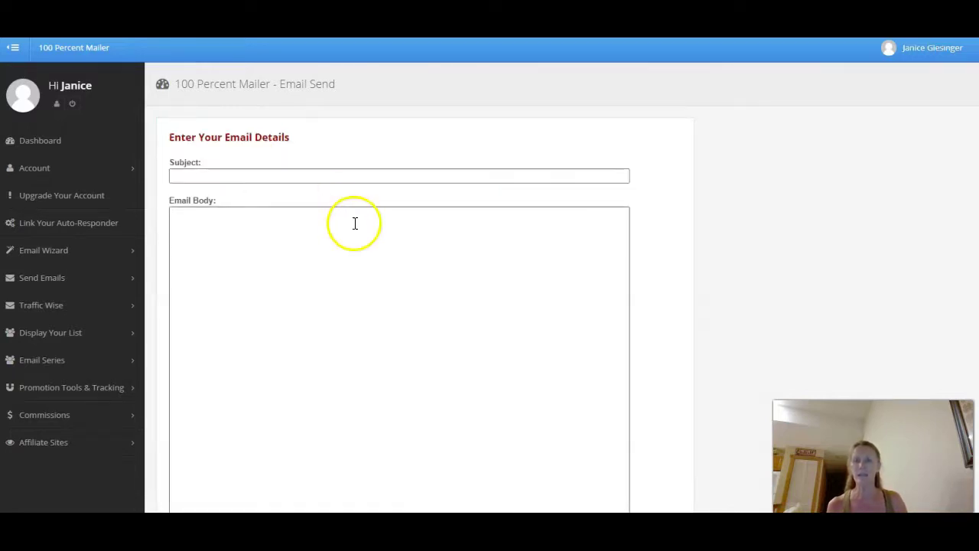
Fill the email subject with the saved entry "Free Global Opportunity...Get Paid Upon Signup".
{"action": "left_click", "coordinate": [259, 175]}
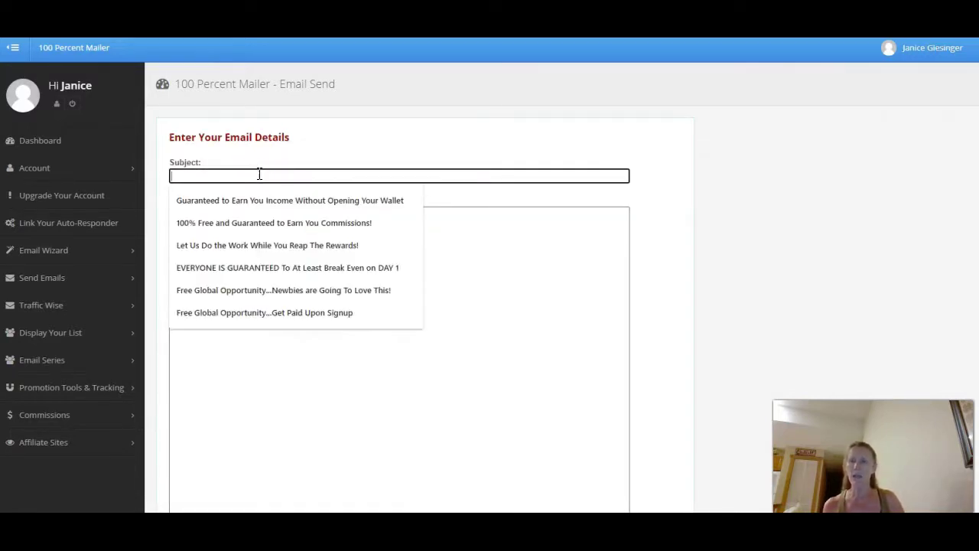
{"action": "left_click", "coordinate": [260, 204]}
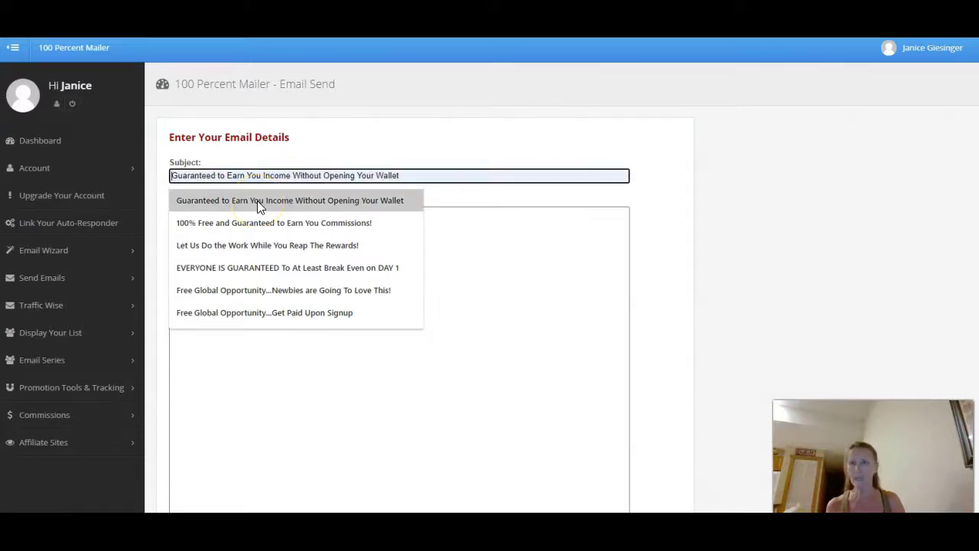
{"action": "left_click", "coordinate": [250, 226]}
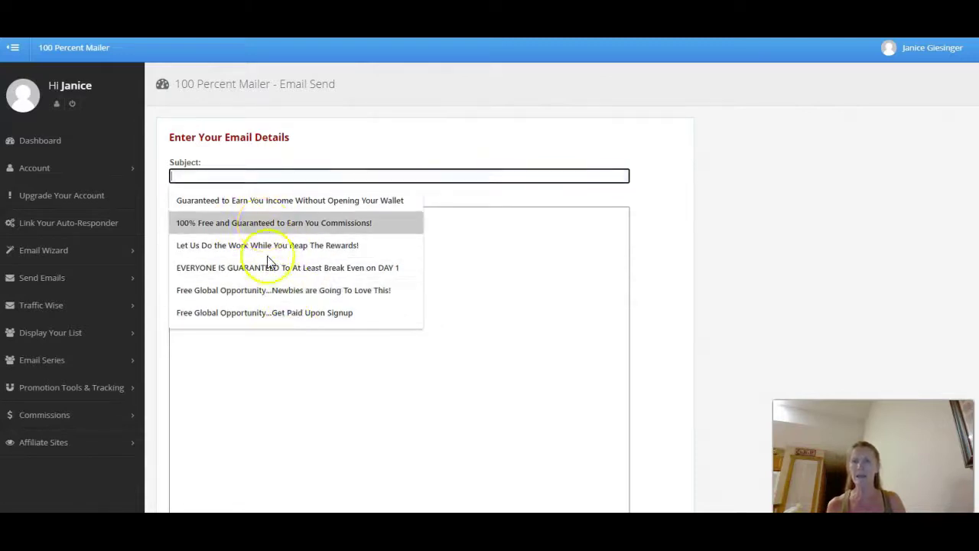
{"action": "left_click", "coordinate": [273, 295]}
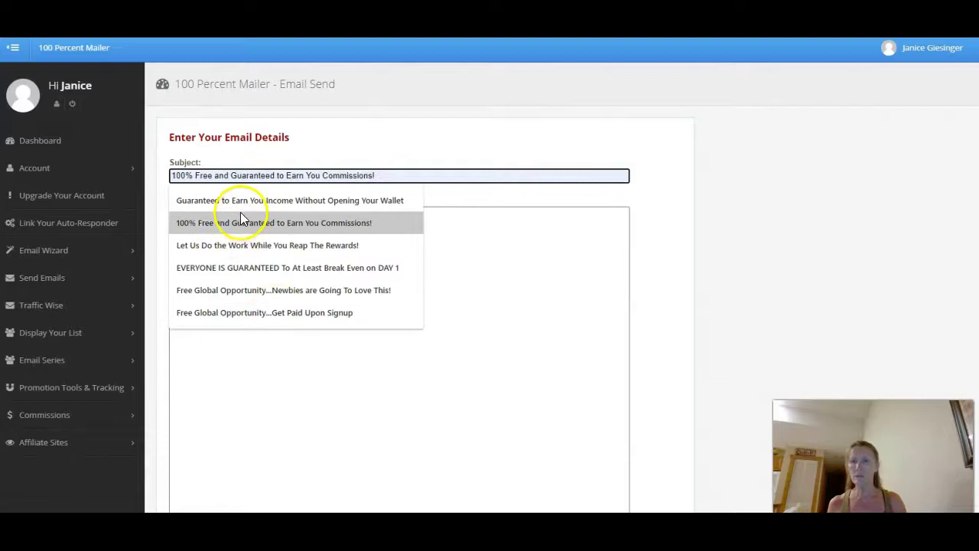
{"action": "left_click", "coordinate": [272, 312]}
Copy the prepared GDLC message from the "gdlc emails and links" Notepad file into the email body and remove the extra blank line above "Hello!".
{"action": "left_click", "coordinate": [293, 236]}
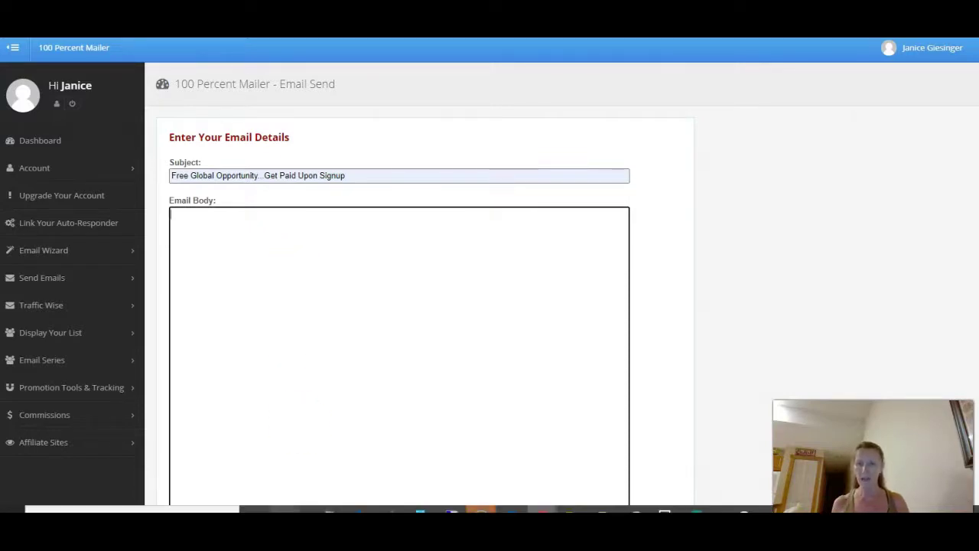
{"action": "left_click", "coordinate": [329, 511]}
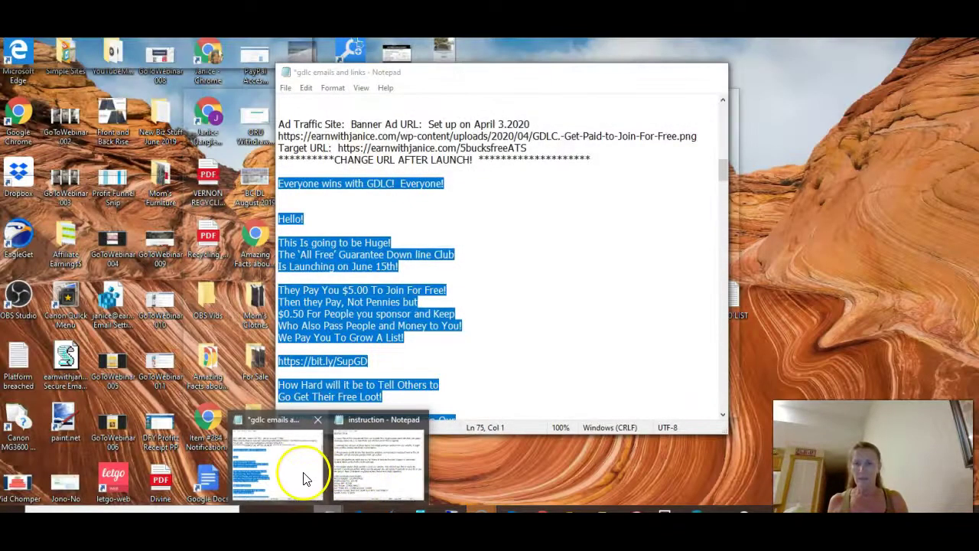
{"action": "left_click", "coordinate": [304, 479]}
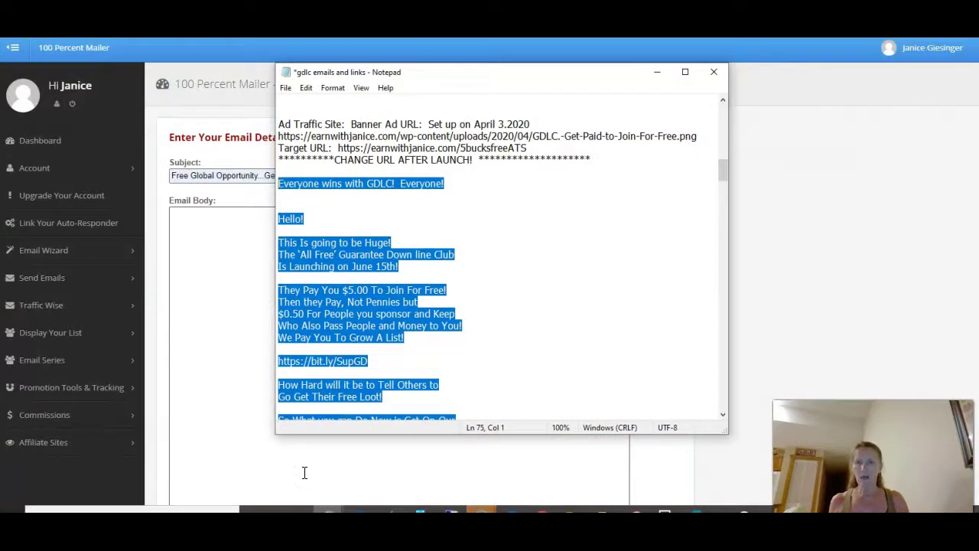
{"action": "left_click", "coordinate": [529, 309]}
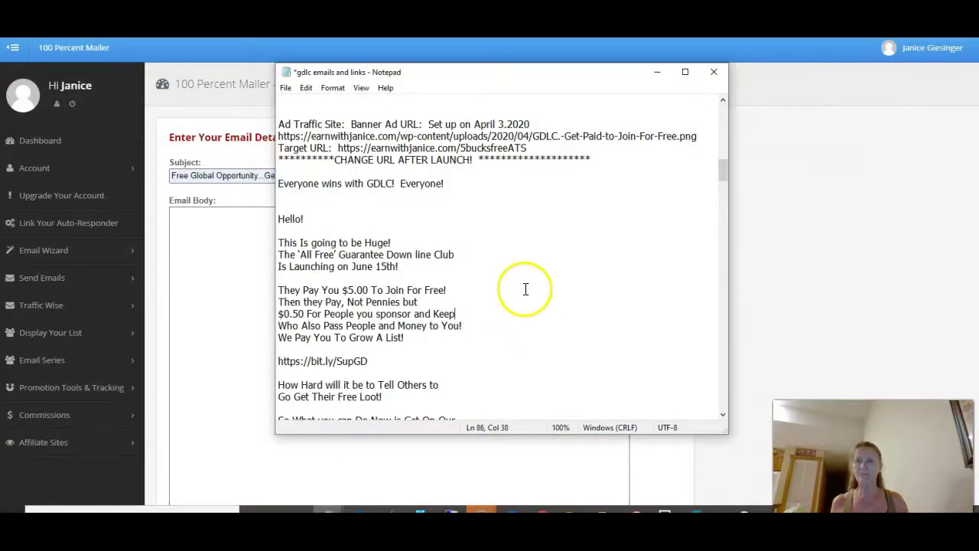
{"action": "left_click_drag", "start_coordinate": [279, 184], "coordinate": [431, 341]}
{"action": "key", "text": "ctrl+c"}
{"action": "left_click", "coordinate": [206, 245]}
{"action": "key", "text": "ctrl+v"}
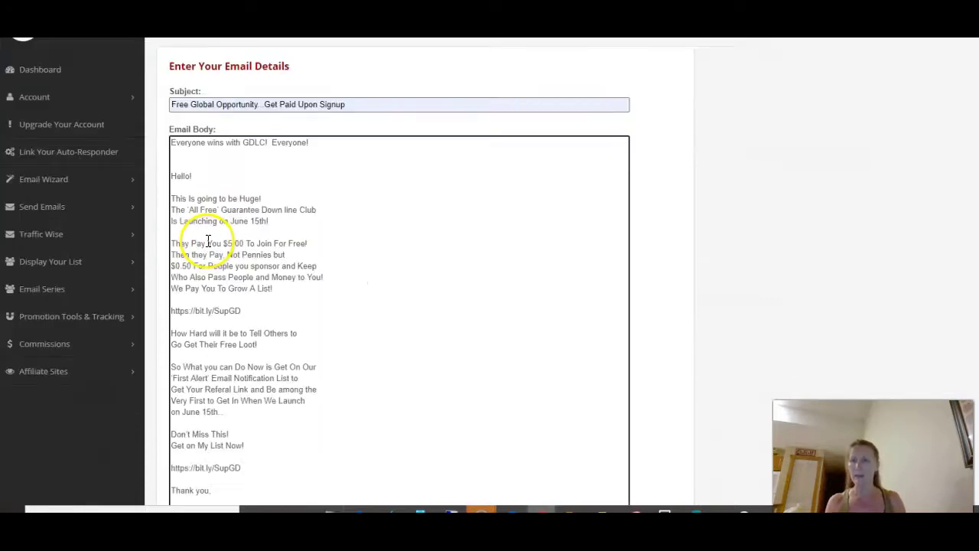
{"action": "left_click", "coordinate": [317, 144]}
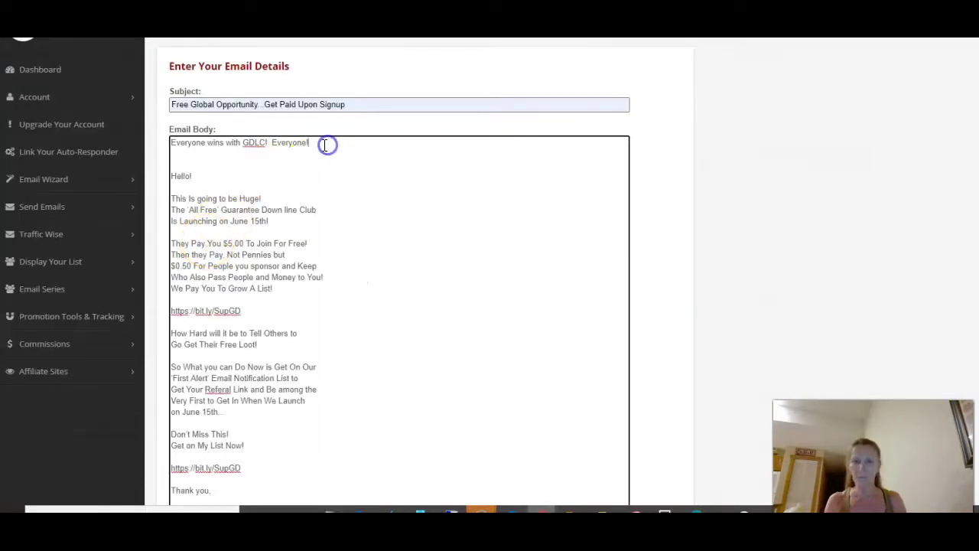
{"action": "key", "text": "Delete"}
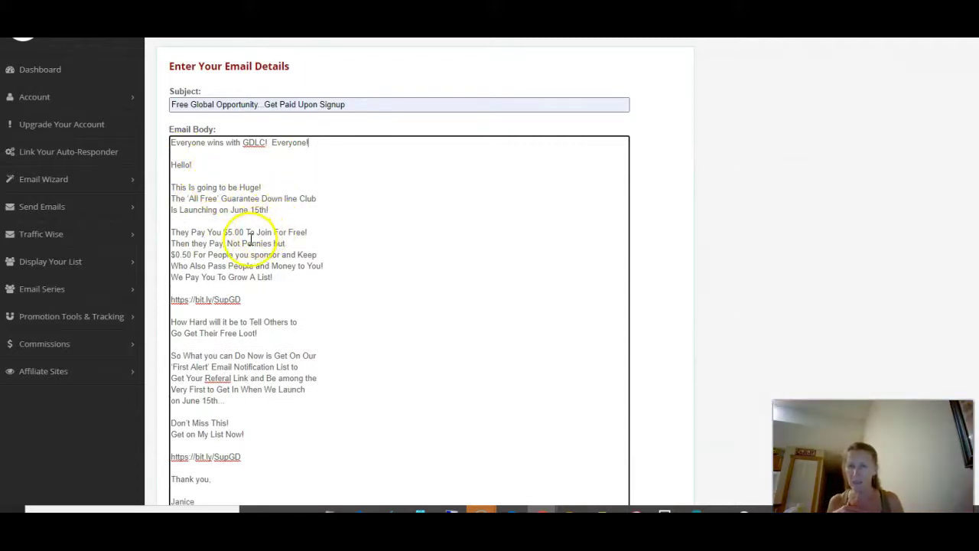
Switch to the WordPress site's Pretty Links list, look through the tracking links, and return to the email draft.
{"action": "scroll", "coordinate": [294, 276], "scroll_direction": "down", "scroll_amount": 1}
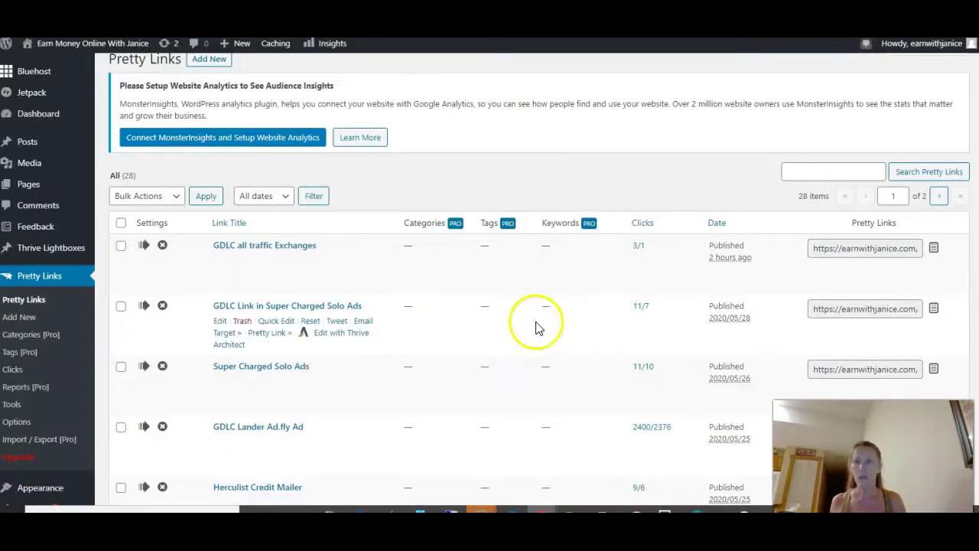
{"action": "scroll", "coordinate": [524, 325], "scroll_direction": "down", "scroll_amount": 5}
{"action": "scroll", "coordinate": [516, 319], "scroll_direction": "down", "scroll_amount": 8}
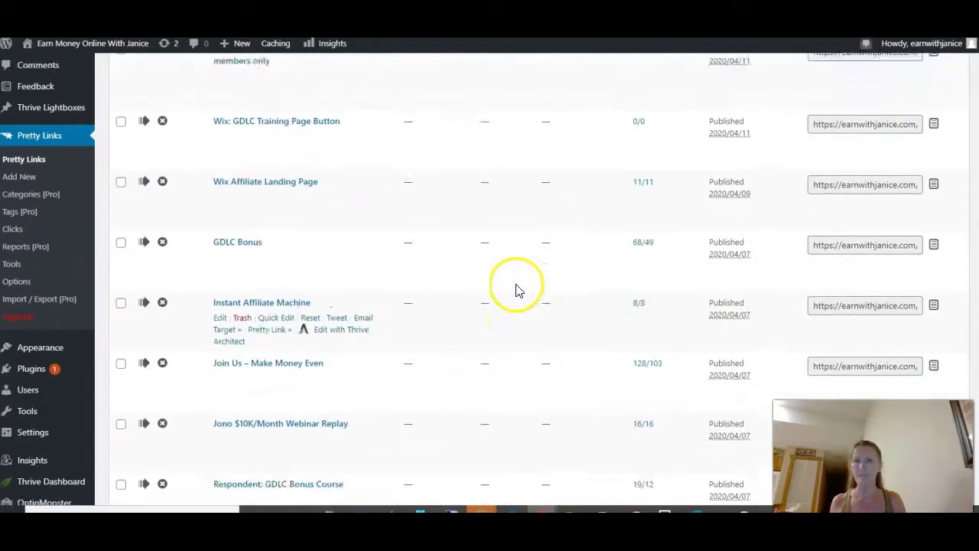
{"action": "scroll", "coordinate": [517, 306], "scroll_direction": "up", "scroll_amount": 10}
{"action": "scroll", "coordinate": [518, 297], "scroll_direction": "up", "scroll_amount": 3}
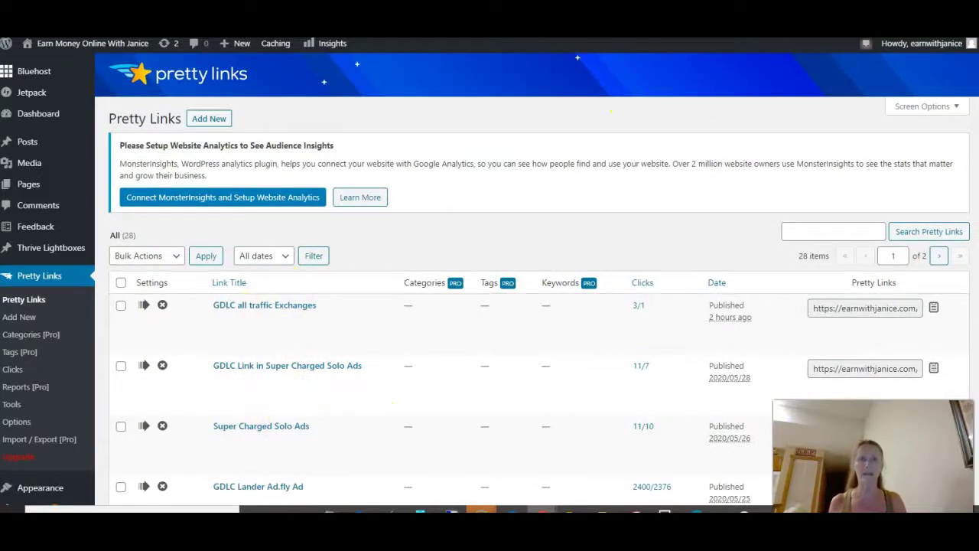
{"action": "key", "text": "ctrl+Tab"}
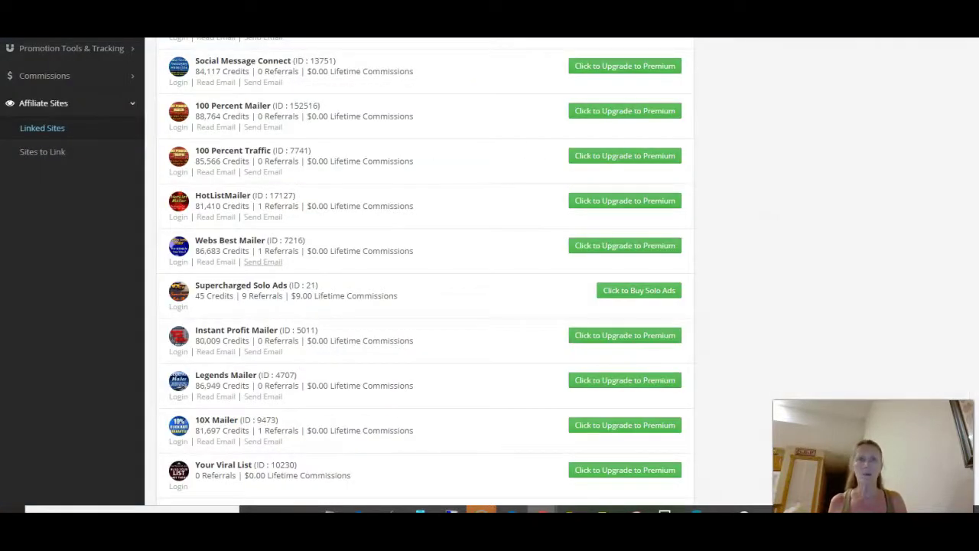
{"action": "key", "text": "ctrl+Tab"}
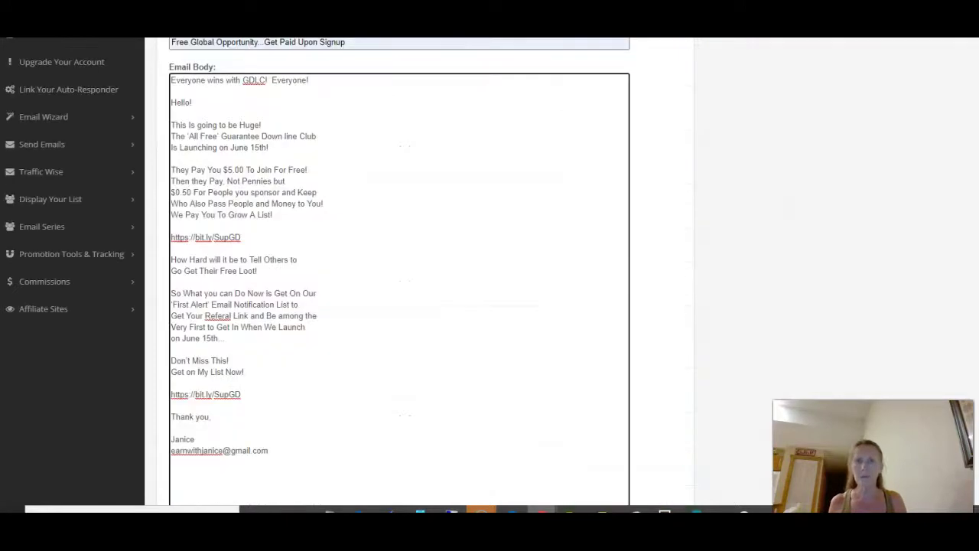
{"action": "scroll", "coordinate": [440, 243], "scroll_direction": "down", "scroll_amount": 2}
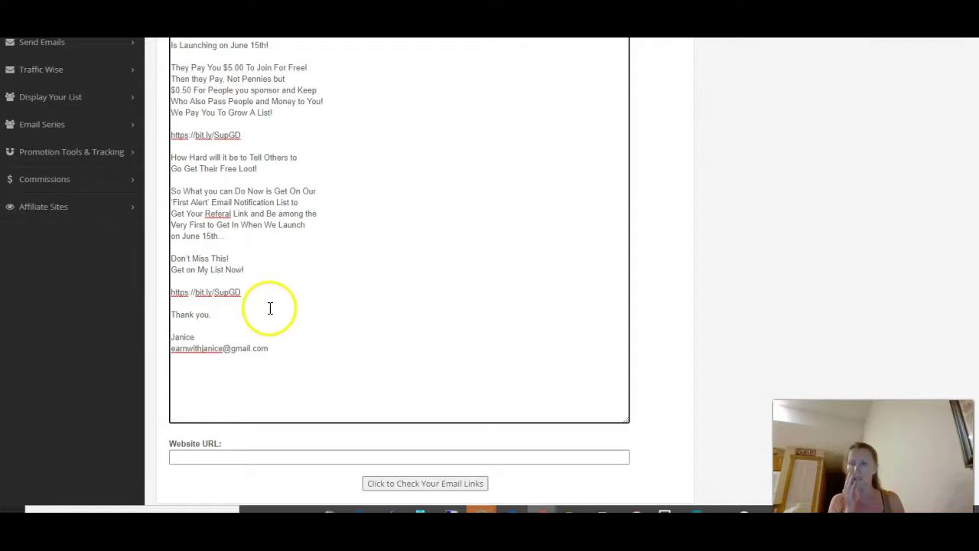
{"action": "scroll", "coordinate": [269, 309], "scroll_direction": "up", "scroll_amount": 1}
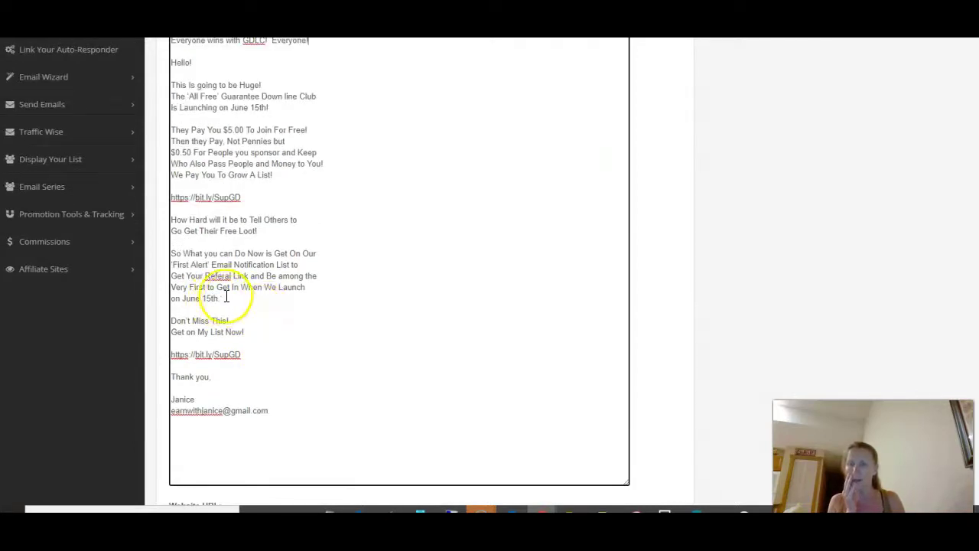
{"action": "scroll", "coordinate": [233, 291], "scroll_direction": "up", "scroll_amount": 2}
{"action": "scroll", "coordinate": [252, 267], "scroll_direction": "down", "scroll_amount": 3}
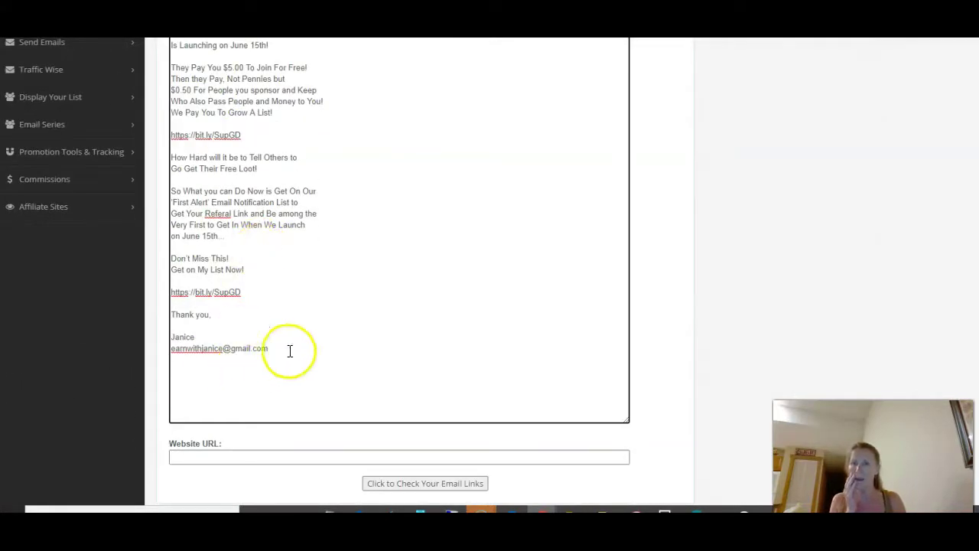
{"action": "left_click", "coordinate": [214, 294]}
{"action": "left_click", "coordinate": [242, 294]}
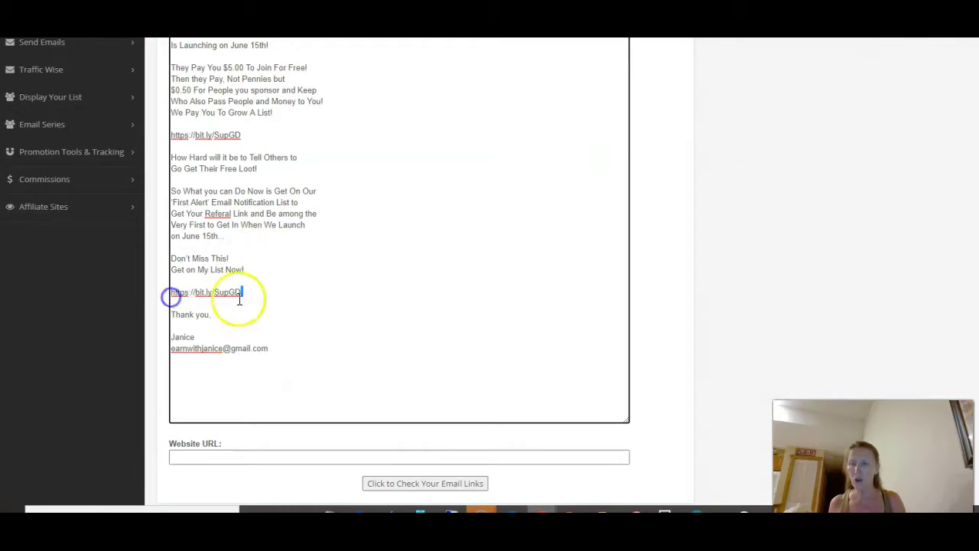
{"action": "left_click_drag", "start_coordinate": [181, 298], "coordinate": [171, 292]}
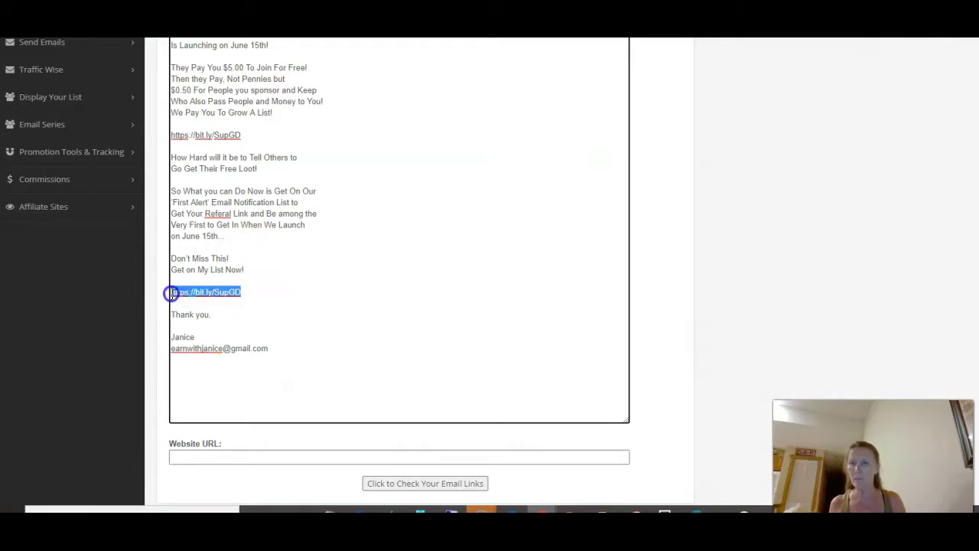
{"action": "left_click", "coordinate": [230, 456]}
{"action": "key", "text": "ctrl+v"}
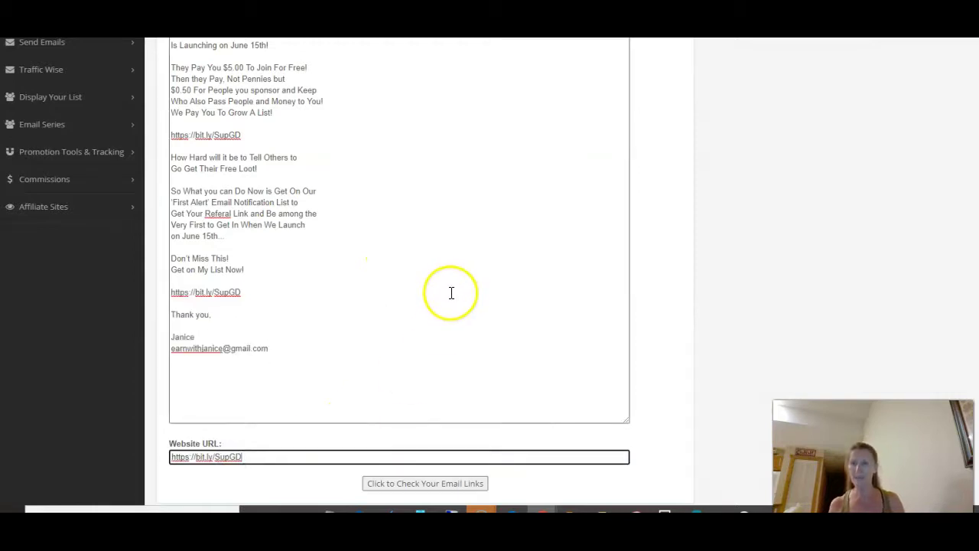
{"action": "left_click", "coordinate": [280, 453]}
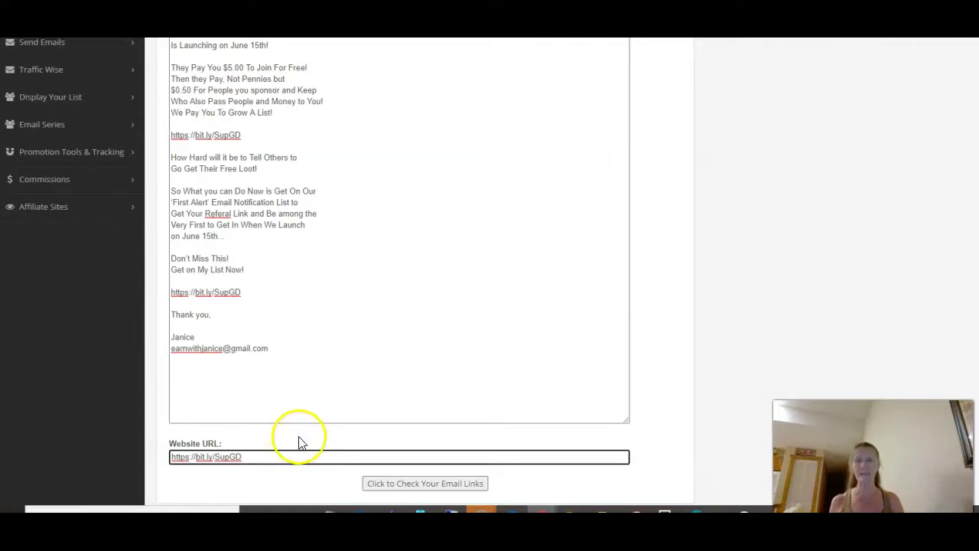
{"action": "left_click", "coordinate": [260, 460]}
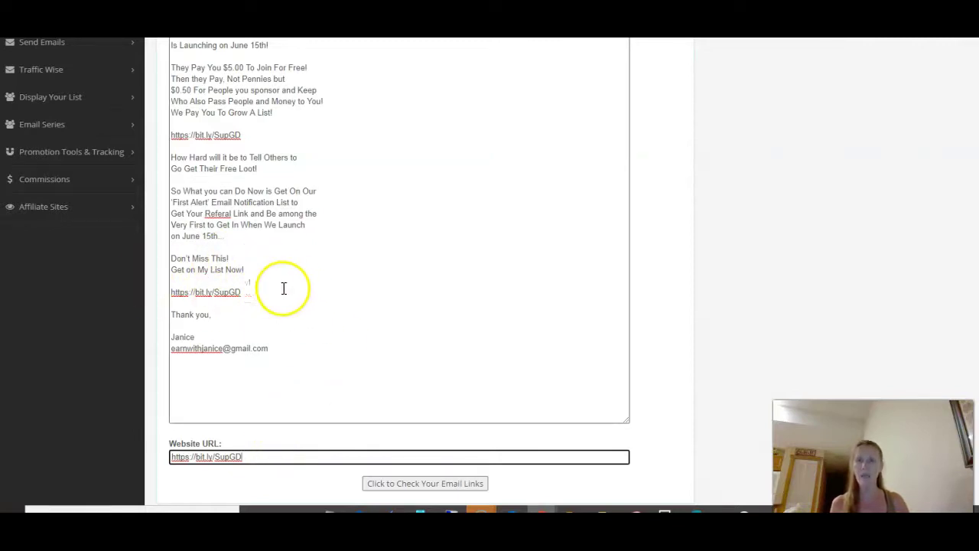
{"action": "left_click", "coordinate": [293, 457]}
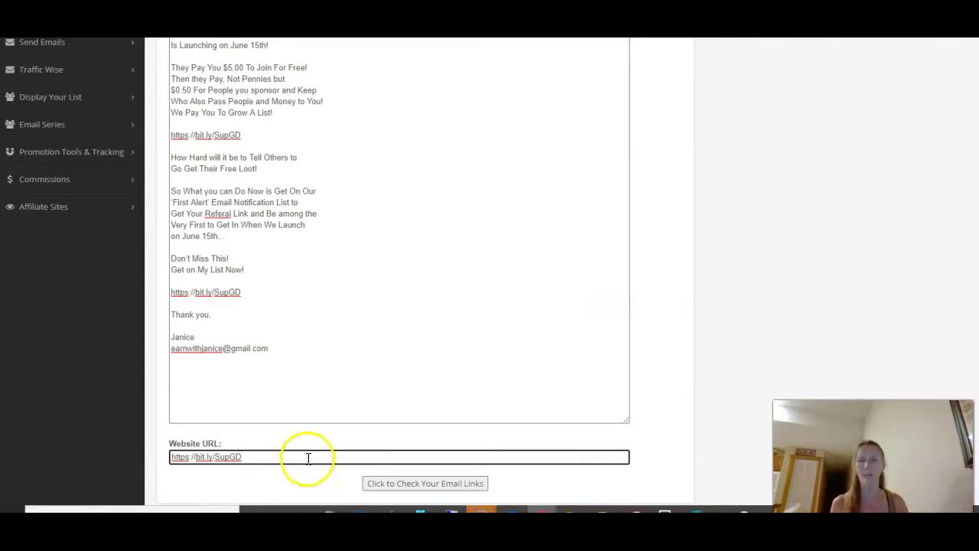
{"action": "left_click", "coordinate": [401, 487]}
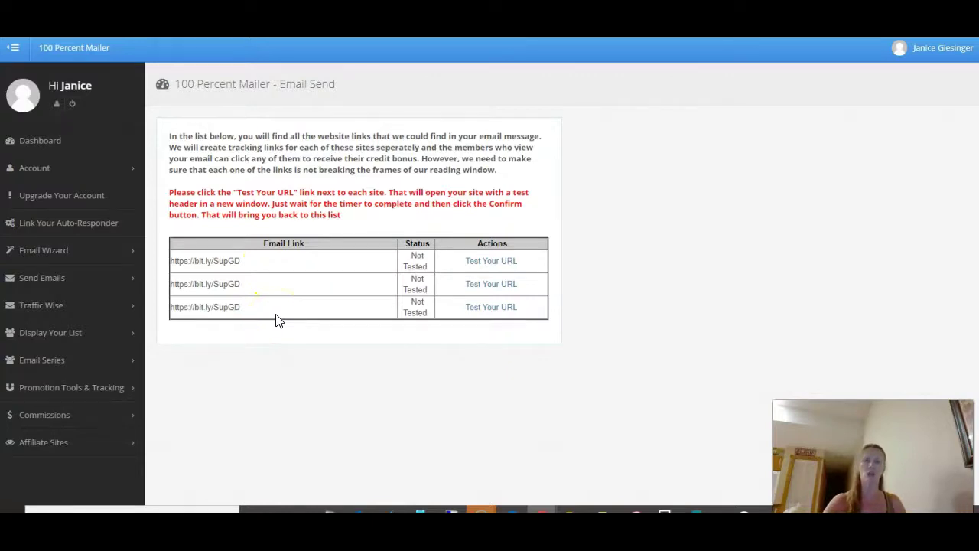
{"action": "left_click", "coordinate": [494, 262]}
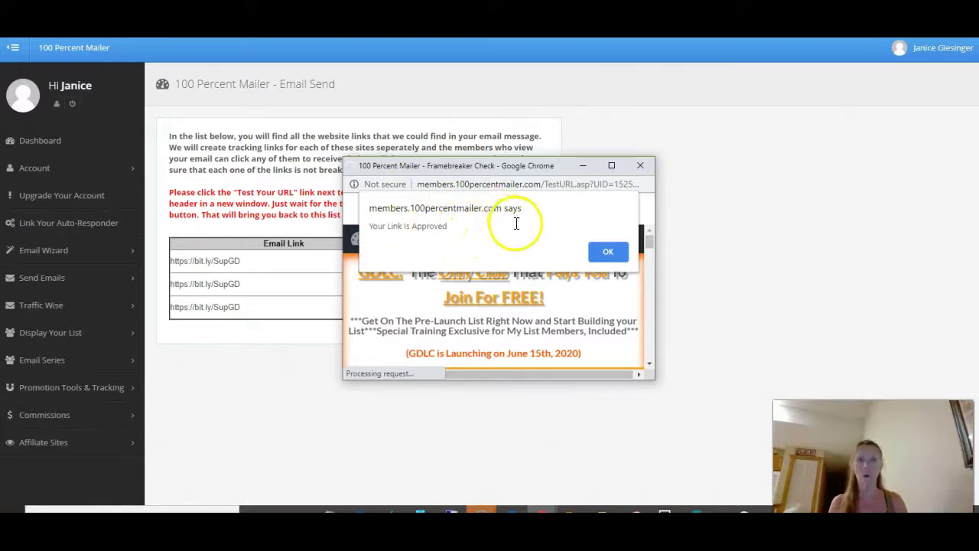
{"action": "left_click", "coordinate": [606, 254]}
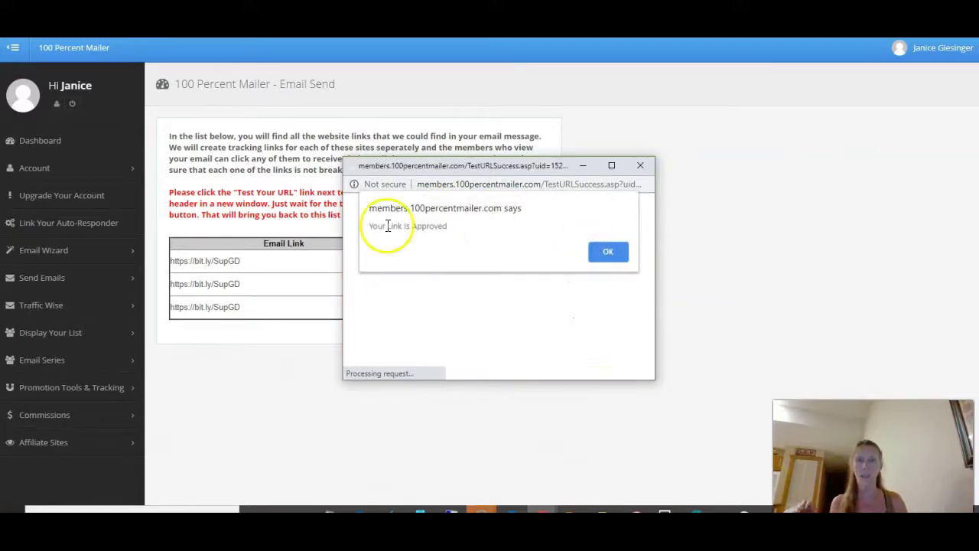
{"action": "left_click", "coordinate": [600, 254]}
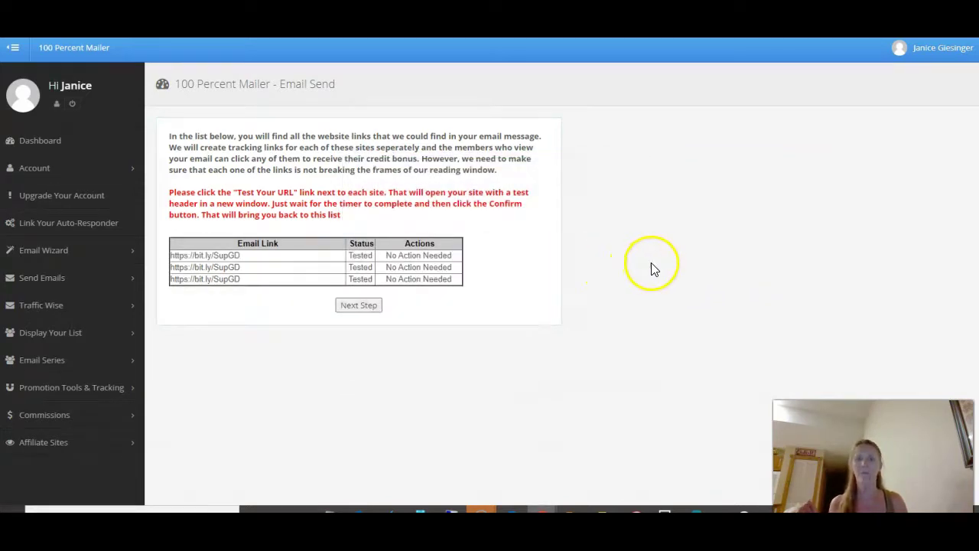
{"action": "left_click", "coordinate": [359, 305]}
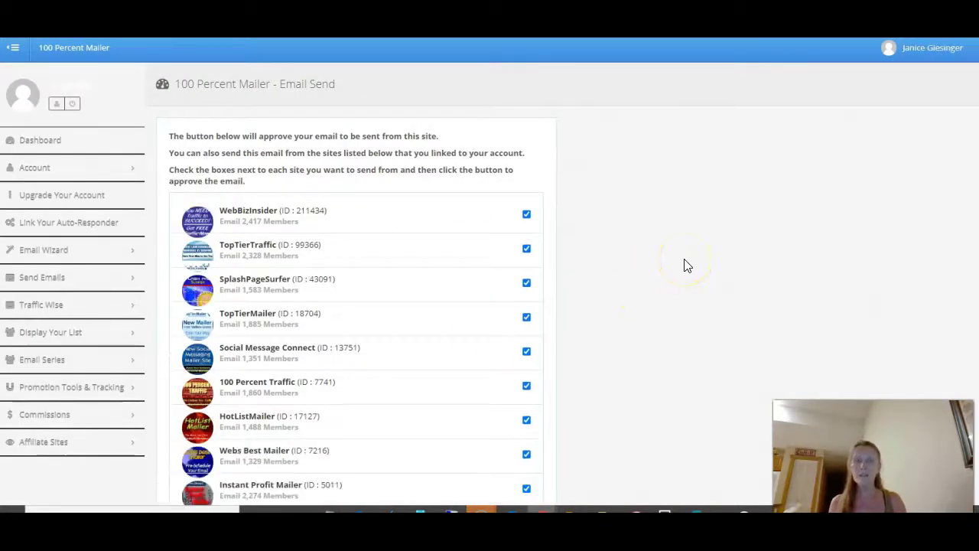
Review the linked sites the email can also be sent from, including their member counts, selection and credit requirements.
{"action": "scroll", "coordinate": [693, 276], "scroll_direction": "down", "scroll_amount": 1}
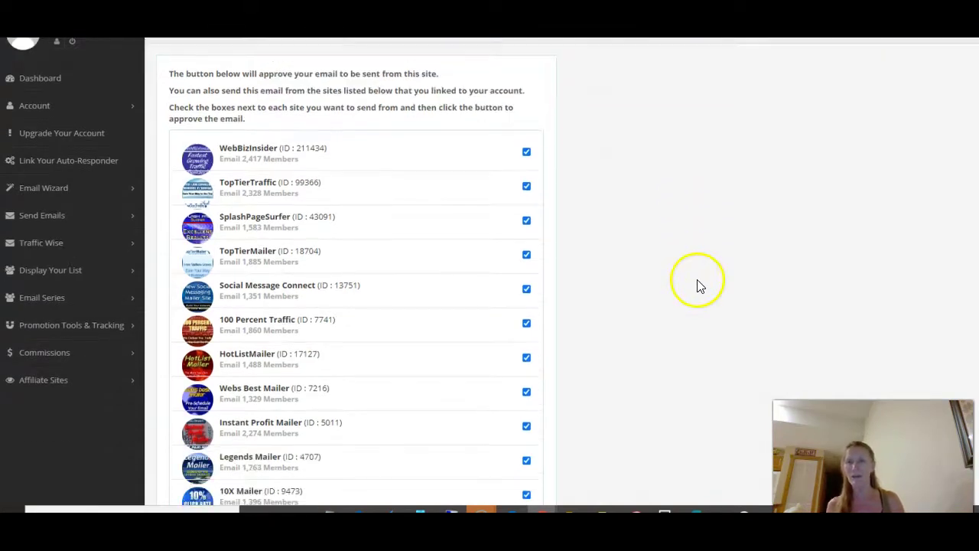
{"action": "scroll", "coordinate": [290, 120], "scroll_direction": "up", "scroll_amount": 1}
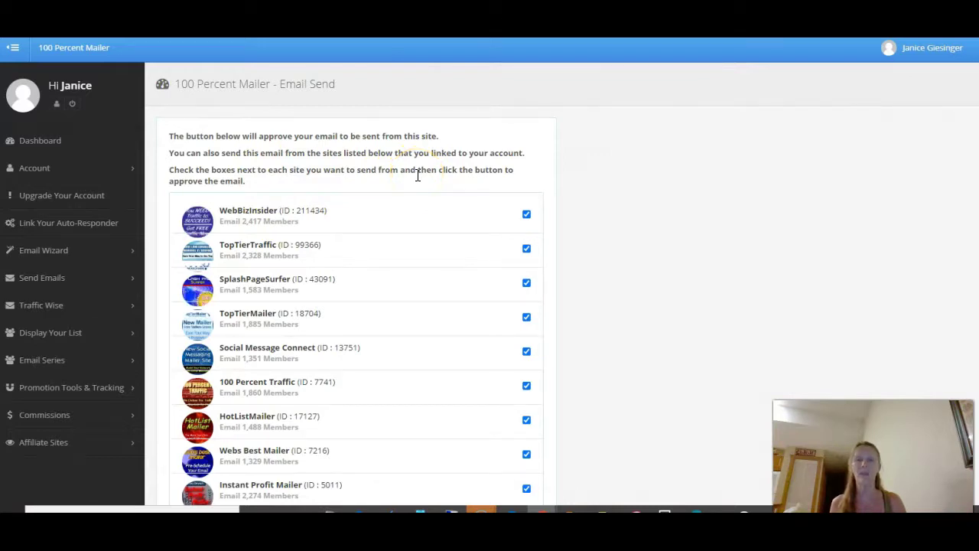
{"action": "scroll", "coordinate": [426, 229], "scroll_direction": "down", "scroll_amount": 3}
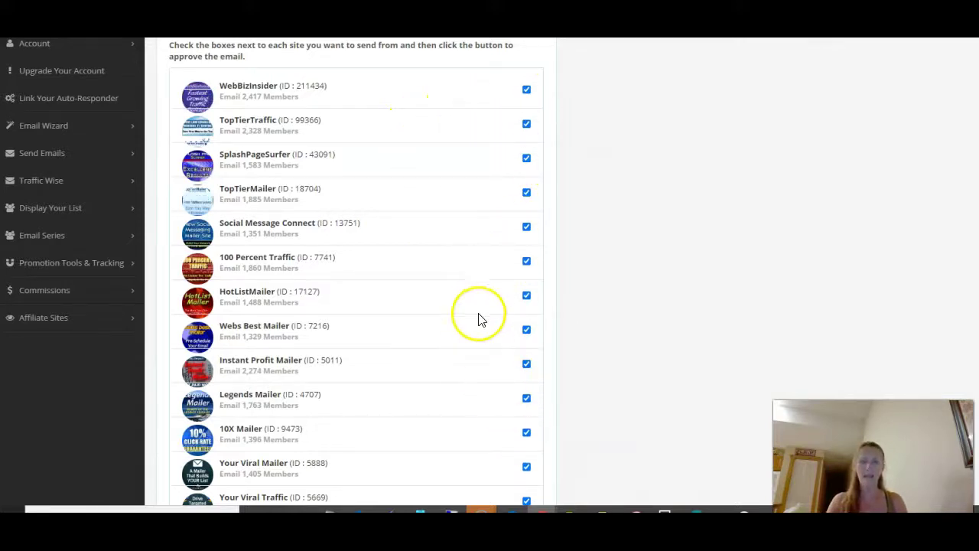
{"action": "scroll", "coordinate": [478, 314], "scroll_direction": "down", "scroll_amount": 5}
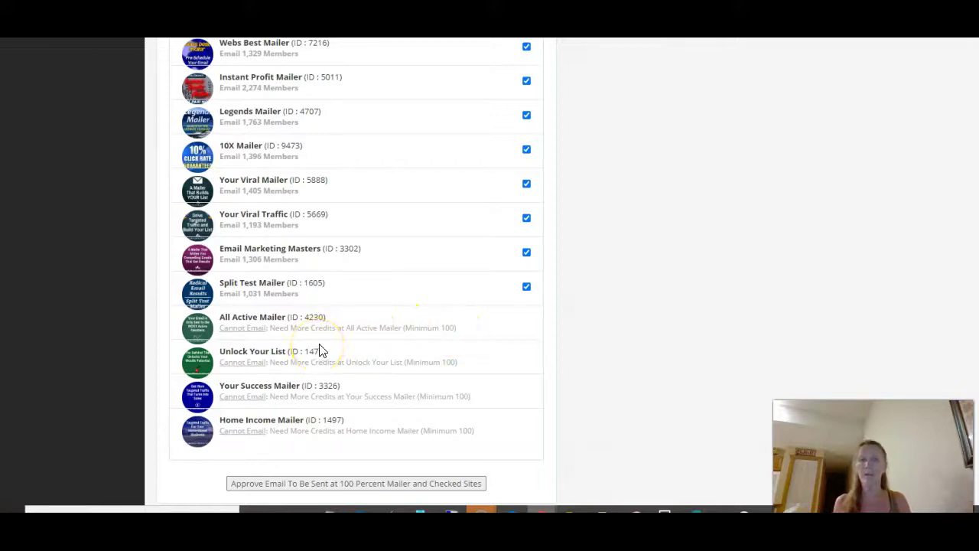
{"action": "scroll", "coordinate": [328, 344], "scroll_direction": "up", "scroll_amount": 4}
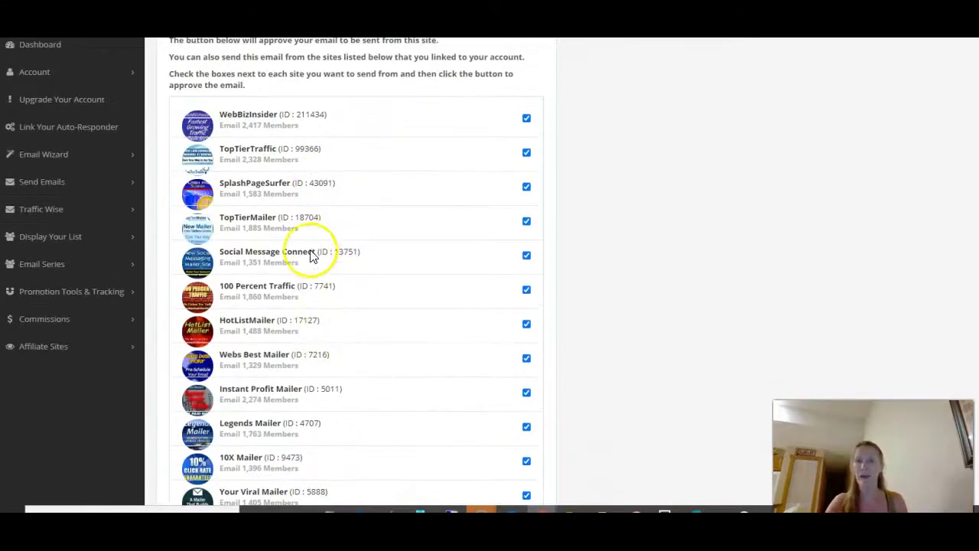
{"action": "scroll", "coordinate": [310, 256], "scroll_direction": "down", "scroll_amount": 4}
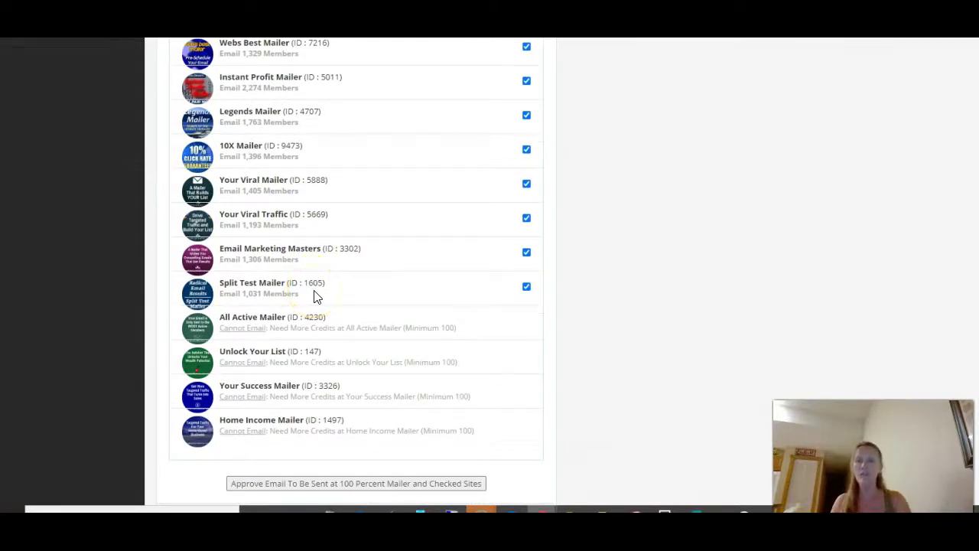
{"action": "scroll", "coordinate": [318, 297], "scroll_direction": "up", "scroll_amount": 5}
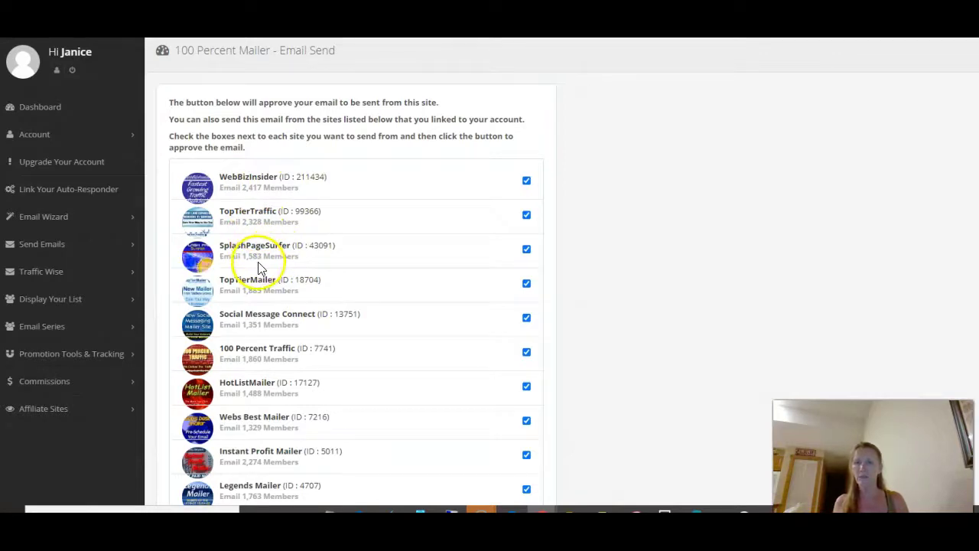
{"action": "scroll", "coordinate": [308, 299], "scroll_direction": "down", "scroll_amount": 2}
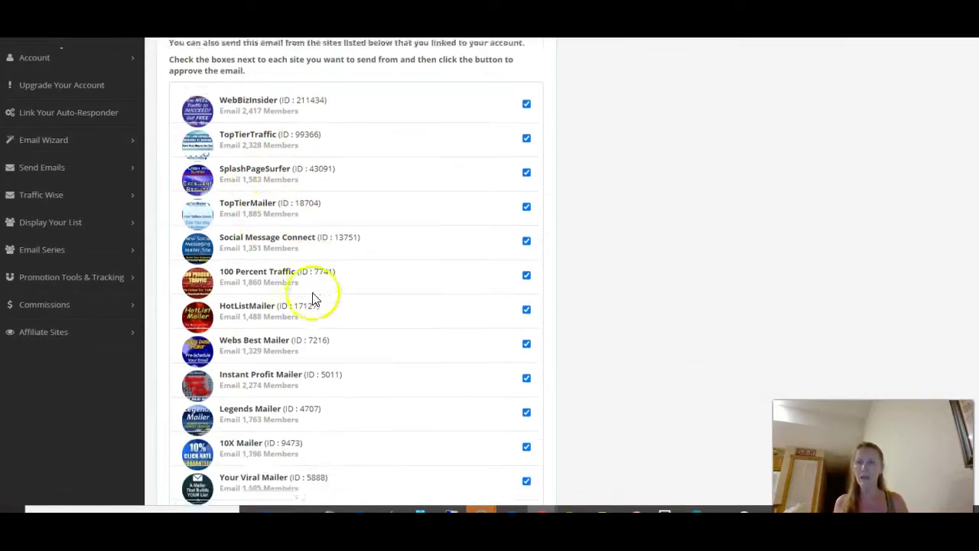
{"action": "scroll", "coordinate": [302, 239], "scroll_direction": "down", "scroll_amount": 4}
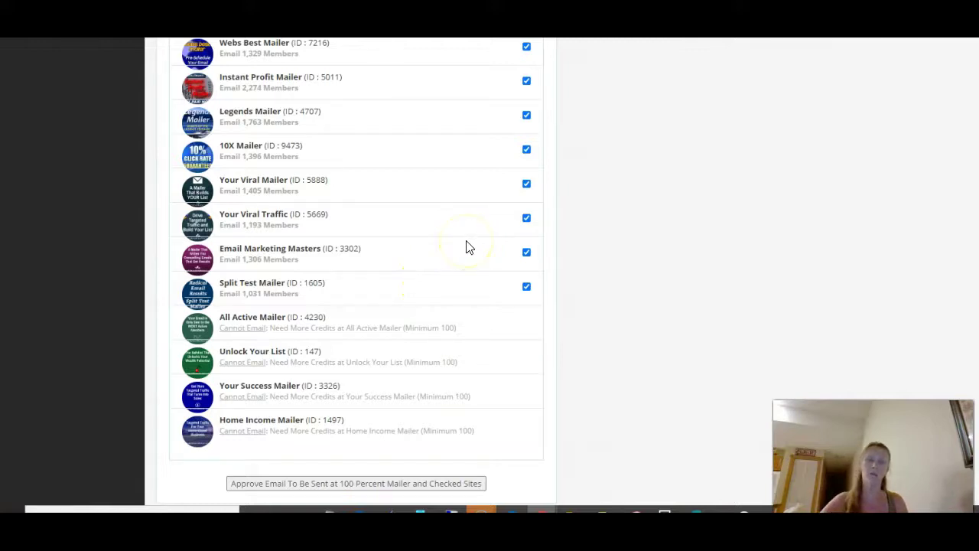
Check the selected linked sites once more and approve the email for sending at 100 Percent Mailer and all checked sites.
{"action": "scroll", "coordinate": [469, 249], "scroll_direction": "up", "scroll_amount": 4}
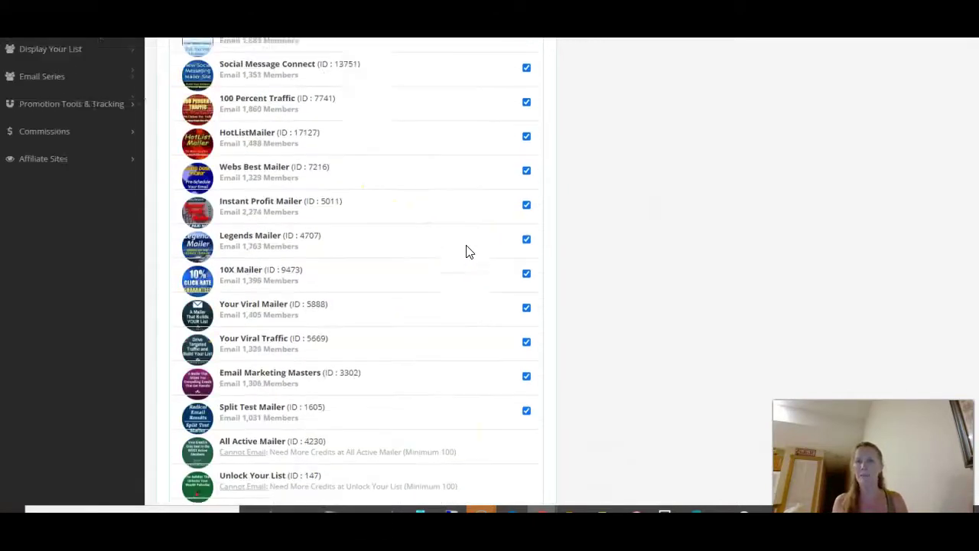
{"action": "scroll", "coordinate": [469, 252], "scroll_direction": "up", "scroll_amount": 2}
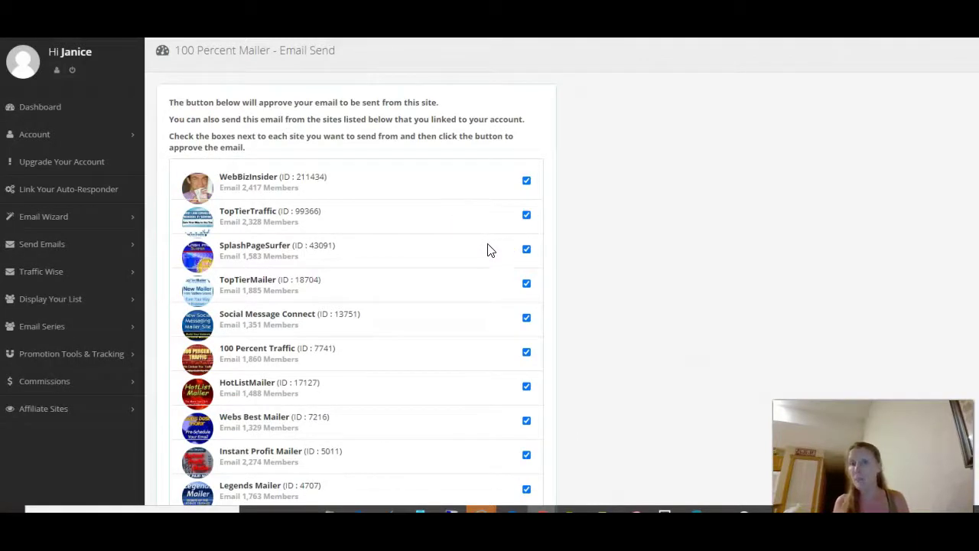
{"action": "scroll", "coordinate": [486, 248], "scroll_direction": "down", "scroll_amount": 5}
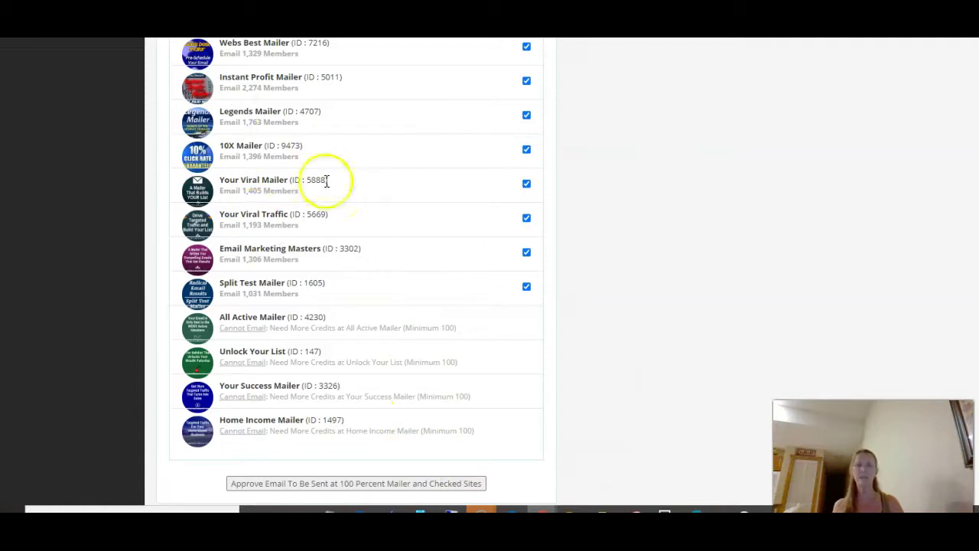
{"action": "left_click", "coordinate": [357, 488]}
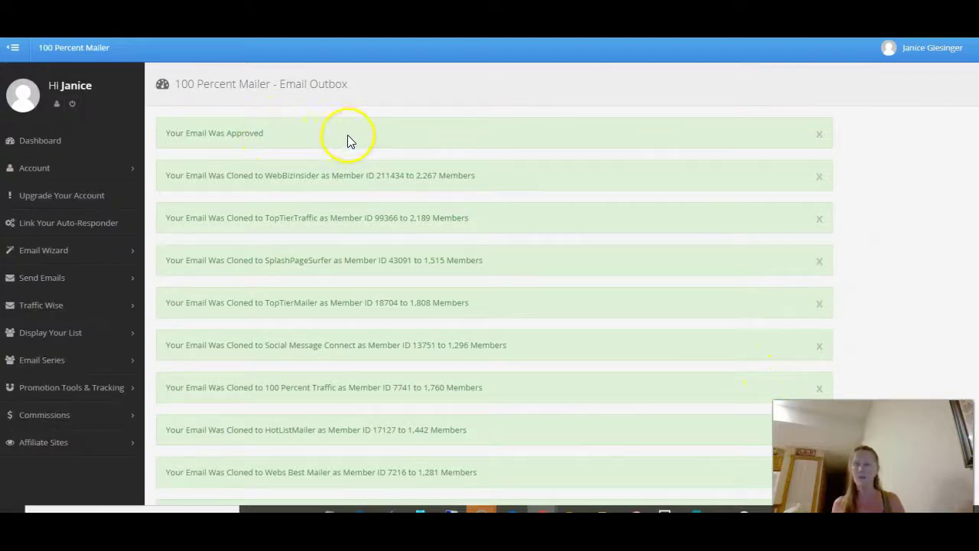
Review the email outbox, covering the notices for each linked site and the sent messages' dates, subject lines, sends, opens and clicks.
{"action": "scroll", "coordinate": [344, 184], "scroll_direction": "down", "scroll_amount": 1}
{"action": "scroll", "coordinate": [344, 184], "scroll_direction": "down", "scroll_amount": 1}
{"action": "scroll", "coordinate": [341, 153], "scroll_direction": "down", "scroll_amount": 2}
{"action": "scroll", "coordinate": [347, 163], "scroll_direction": "down", "scroll_amount": 6}
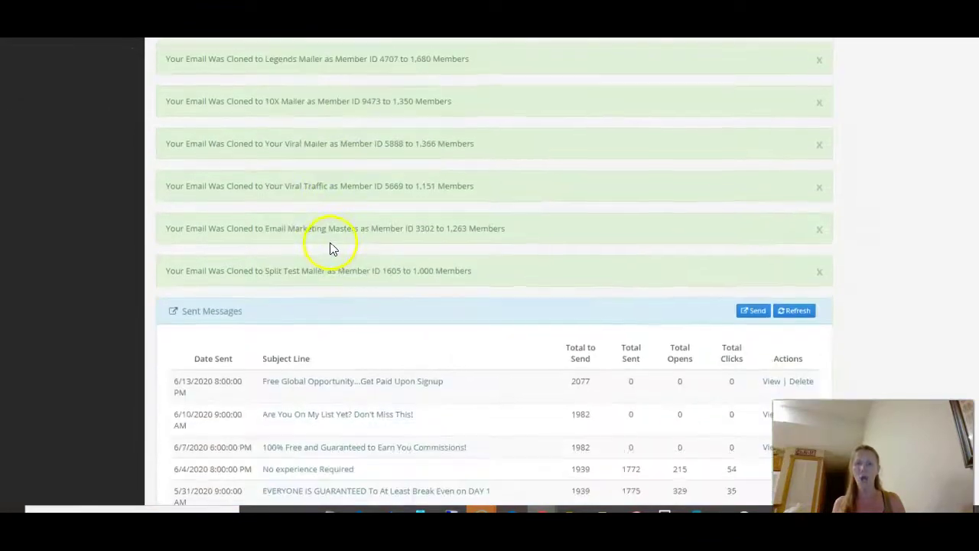
{"action": "scroll", "coordinate": [339, 230], "scroll_direction": "down", "scroll_amount": 3}
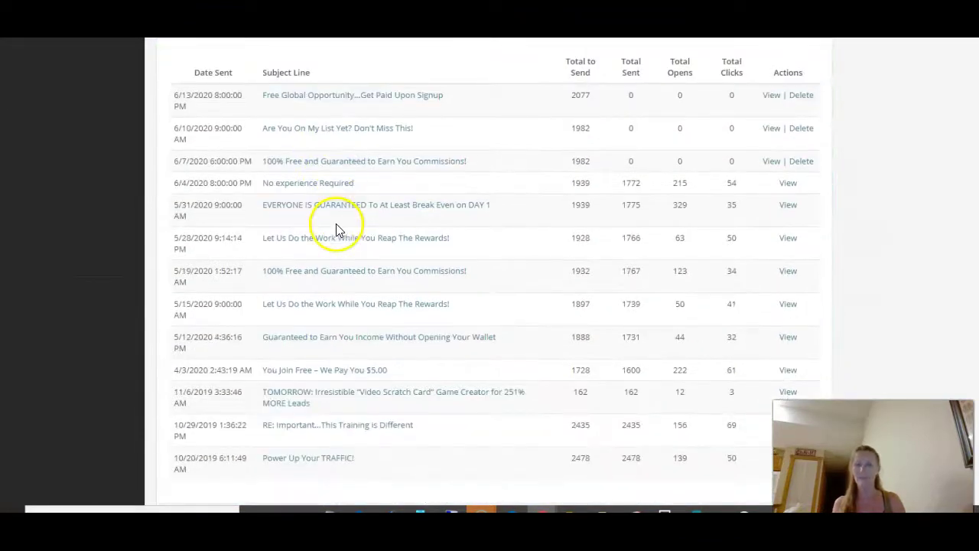
{"action": "scroll", "coordinate": [505, 222], "scroll_direction": "up", "scroll_amount": 4}
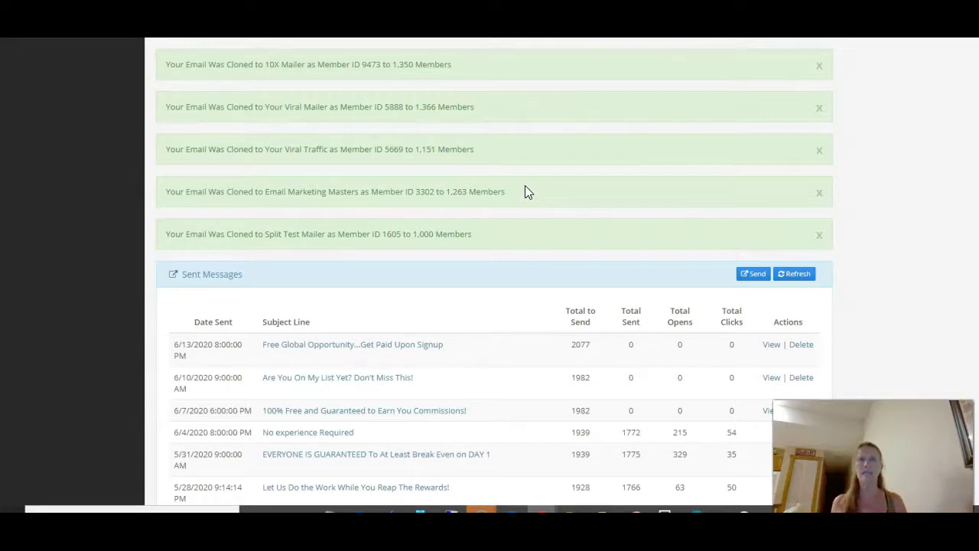
{"action": "left_click", "coordinate": [508, 176]}
{"action": "left_click", "coordinate": [495, 265]}
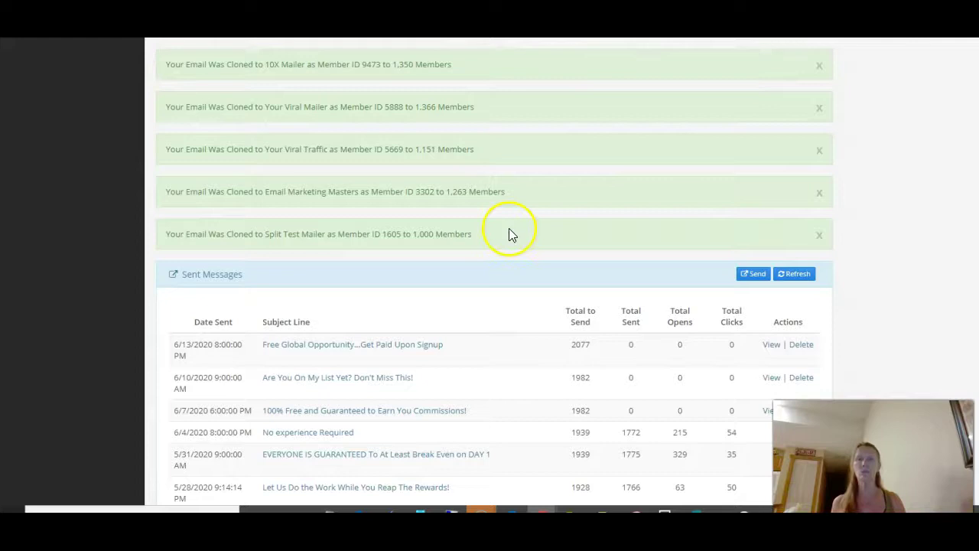
{"action": "scroll", "coordinate": [498, 208], "scroll_direction": "up", "scroll_amount": 3}
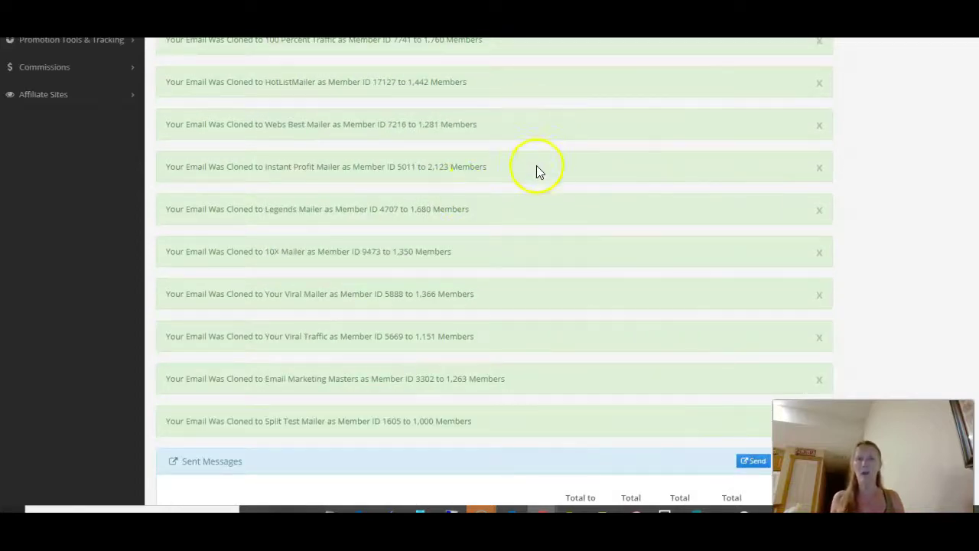
{"action": "scroll", "coordinate": [533, 166], "scroll_direction": "up", "scroll_amount": 3}
{"action": "scroll", "coordinate": [494, 106], "scroll_direction": "down", "scroll_amount": 3}
{"action": "scroll", "coordinate": [493, 113], "scroll_direction": "down", "scroll_amount": 5}
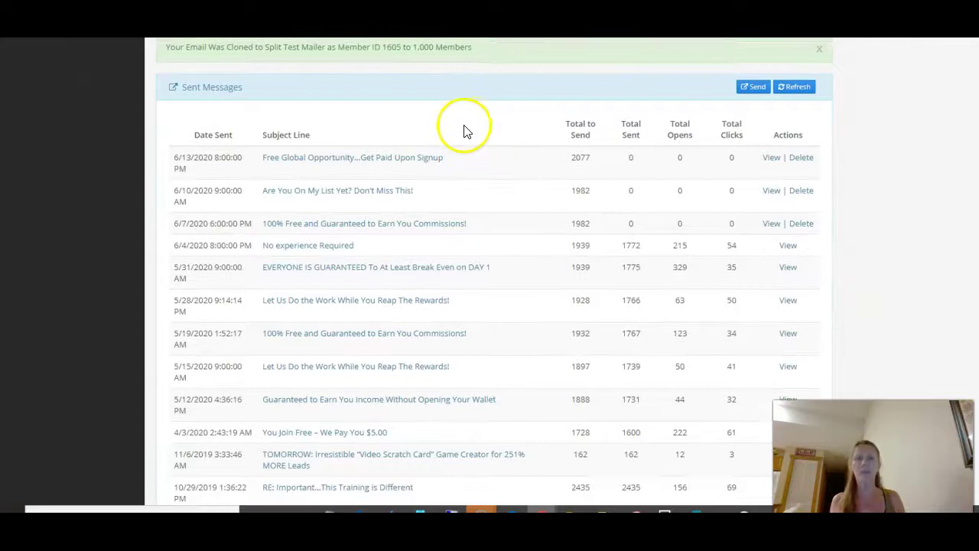
{"action": "scroll", "coordinate": [510, 106], "scroll_direction": "down", "scroll_amount": 1}
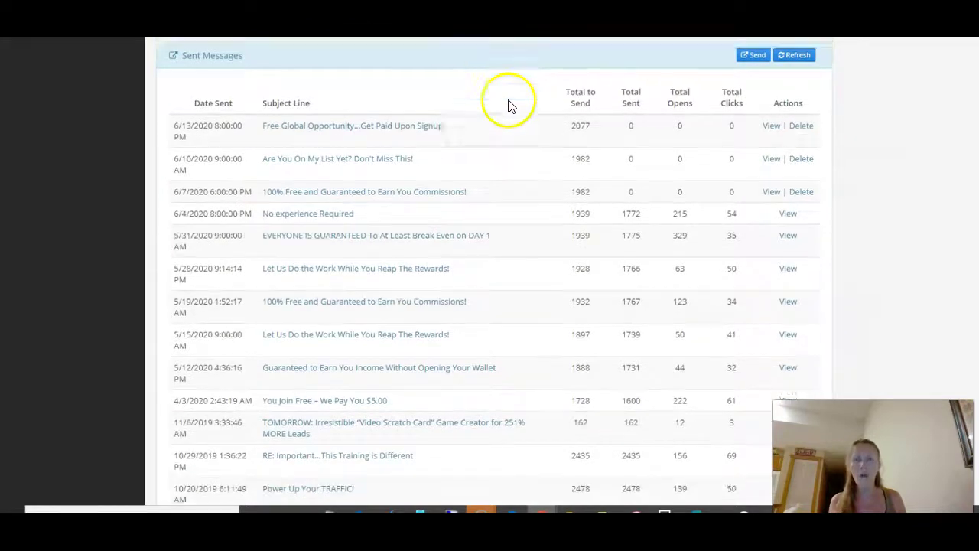
{"action": "scroll", "coordinate": [509, 172], "scroll_direction": "up", "scroll_amount": 15}
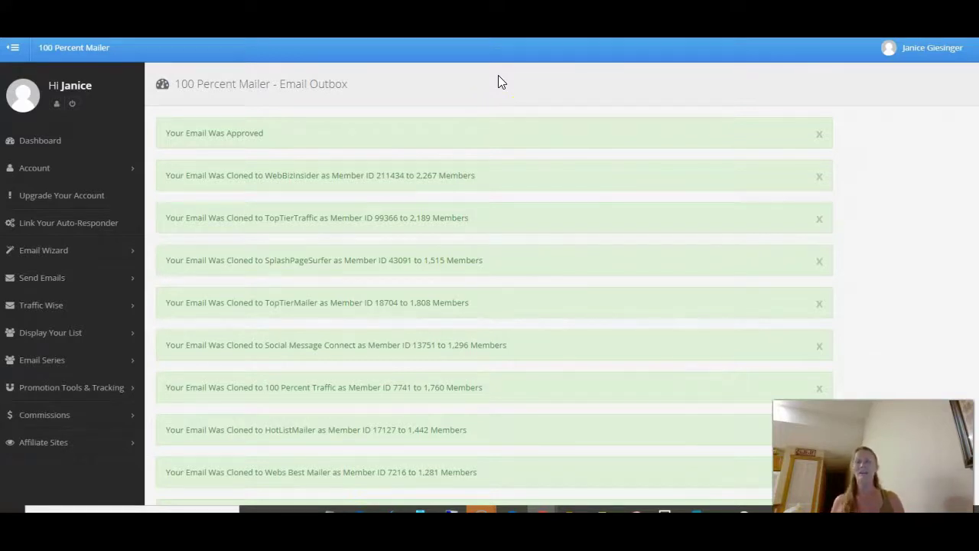
{"action": "scroll", "coordinate": [584, 135], "scroll_direction": "down", "scroll_amount": 8}
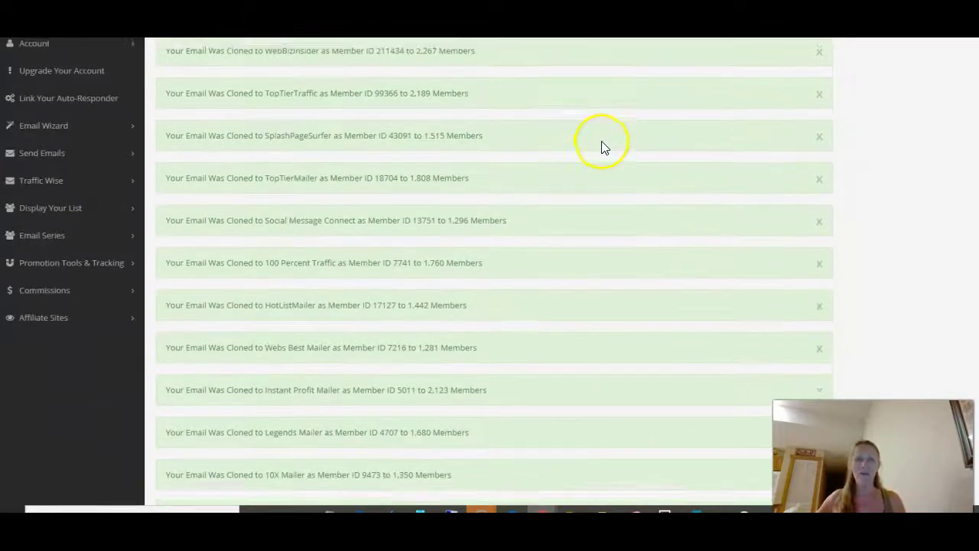
{"action": "scroll", "coordinate": [589, 146], "scroll_direction": "down", "scroll_amount": 5}
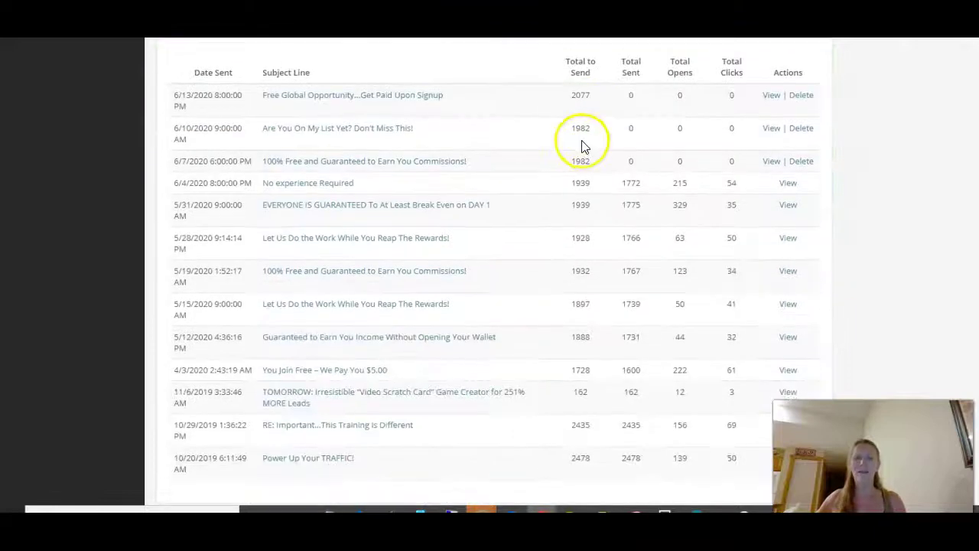
{"action": "scroll", "coordinate": [562, 298], "scroll_direction": "up", "scroll_amount": 10}
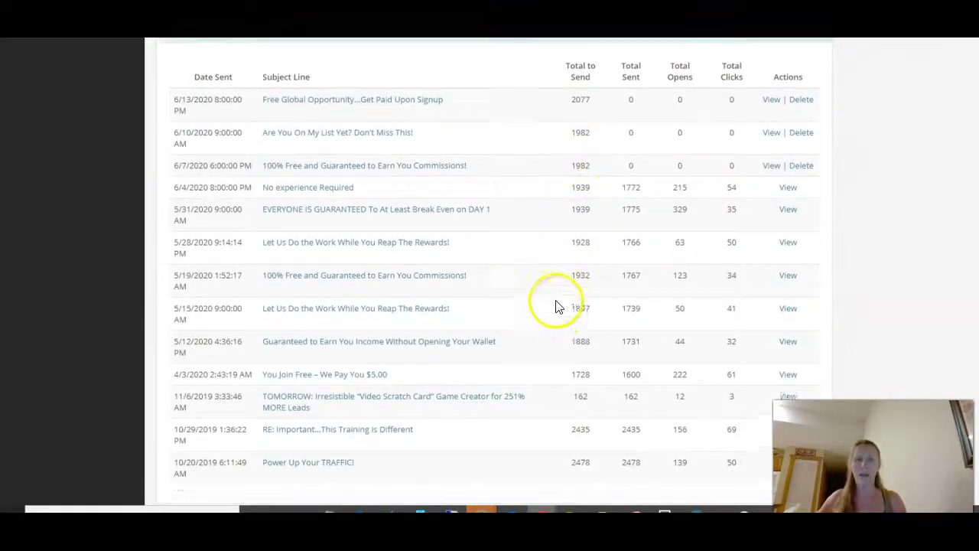
{"action": "scroll", "coordinate": [555, 306], "scroll_direction": "up", "scroll_amount": 3}
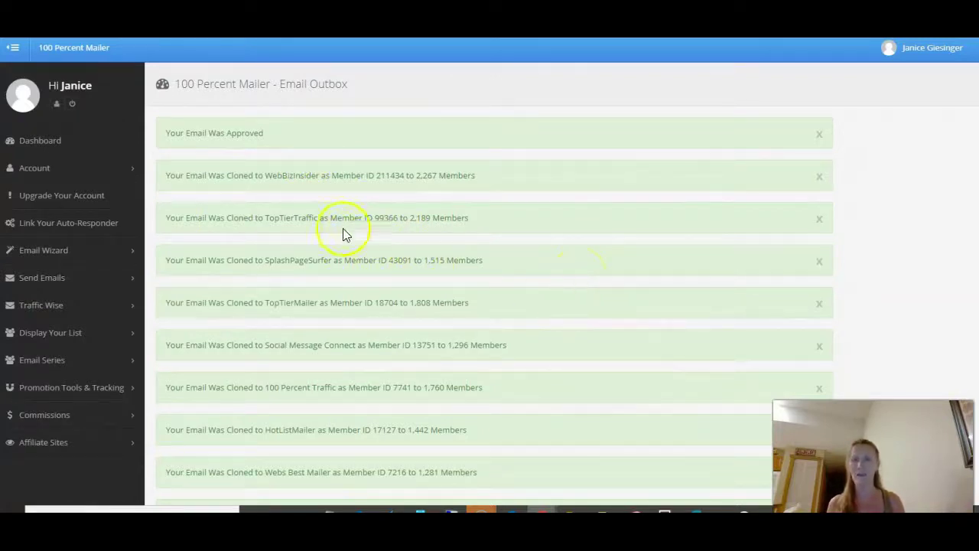
{"action": "scroll", "coordinate": [341, 237], "scroll_direction": "down", "scroll_amount": 3}
{"action": "scroll", "coordinate": [337, 241], "scroll_direction": "down", "scroll_amount": 2}
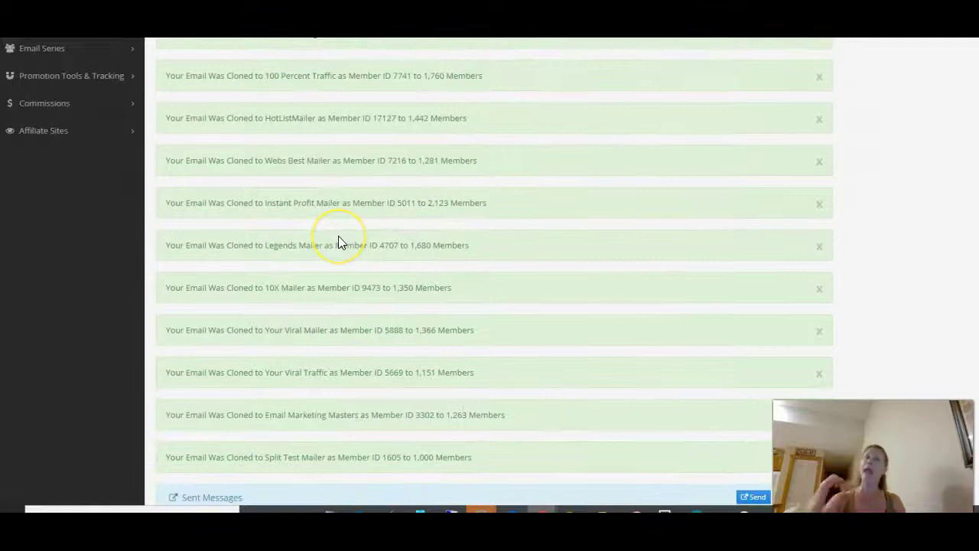
{"action": "scroll", "coordinate": [408, 297], "scroll_direction": "down", "scroll_amount": 1}
{"action": "scroll", "coordinate": [410, 295], "scroll_direction": "down", "scroll_amount": 7}
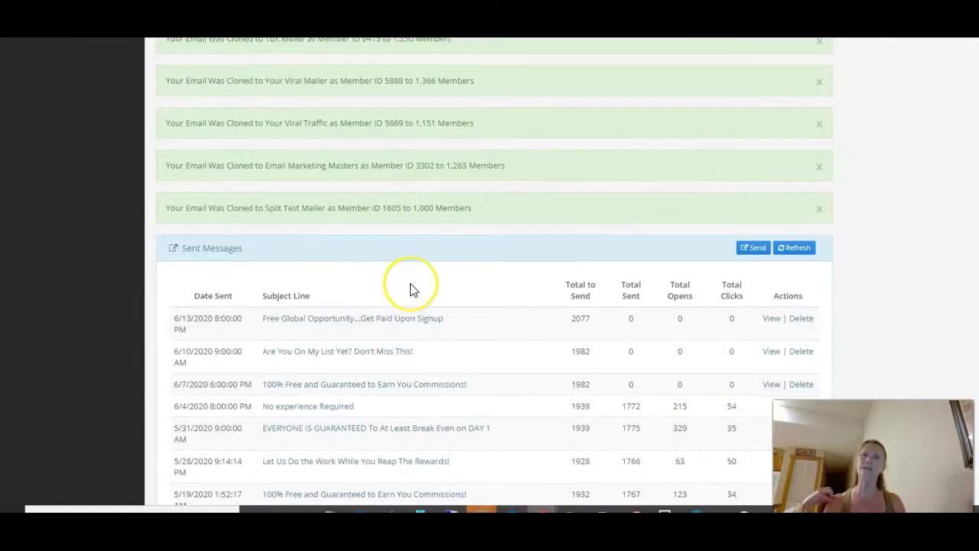
{"action": "left_click", "coordinate": [422, 277]}
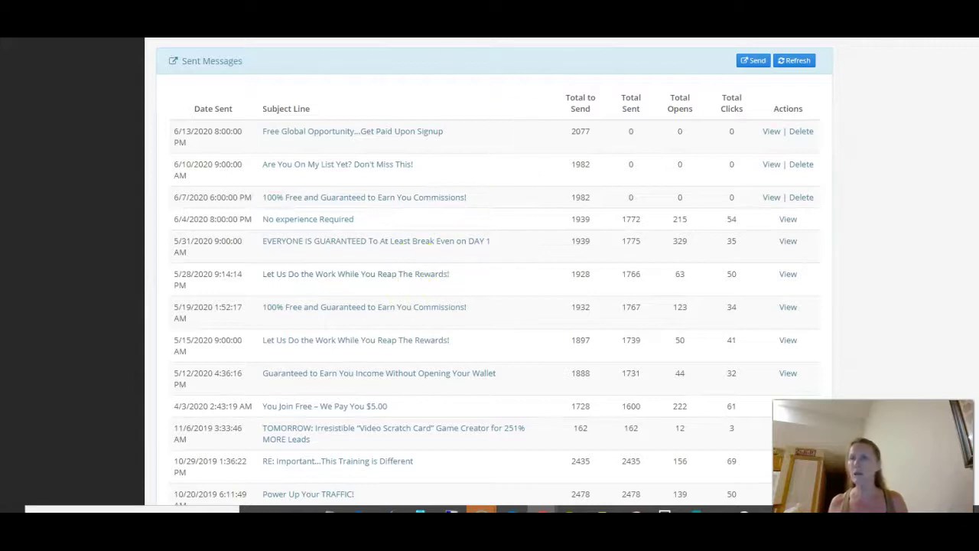
Switch to Gmail and look through the safelist mailer emails in the Spam folder.
{"action": "key", "text": "ctrl+Tab"}
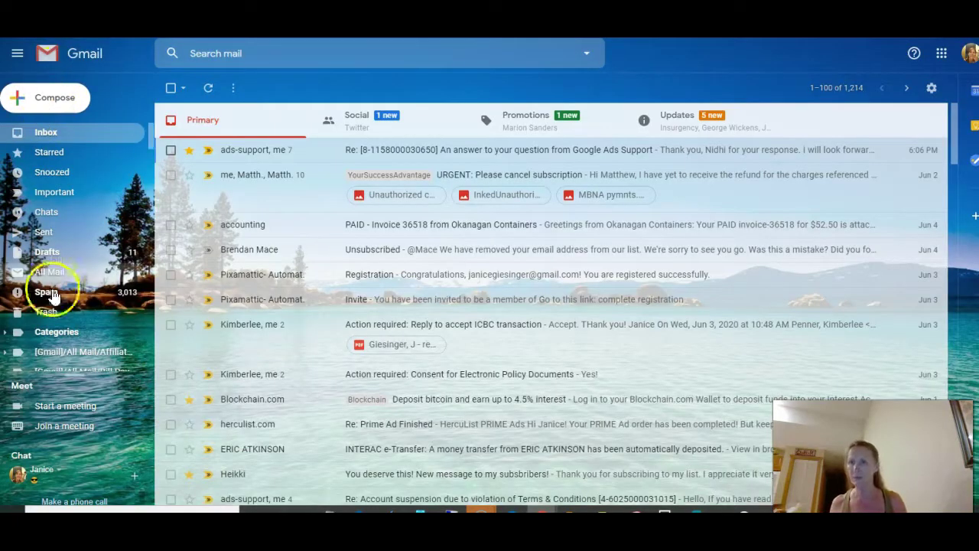
{"action": "left_click", "coordinate": [47, 293]}
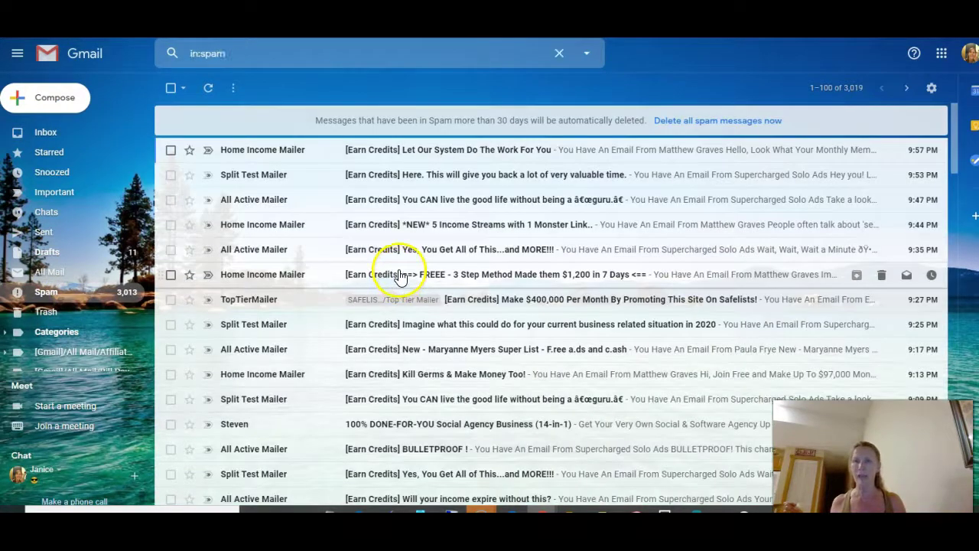
{"action": "scroll", "coordinate": [399, 277], "scroll_direction": "down", "scroll_amount": 12}
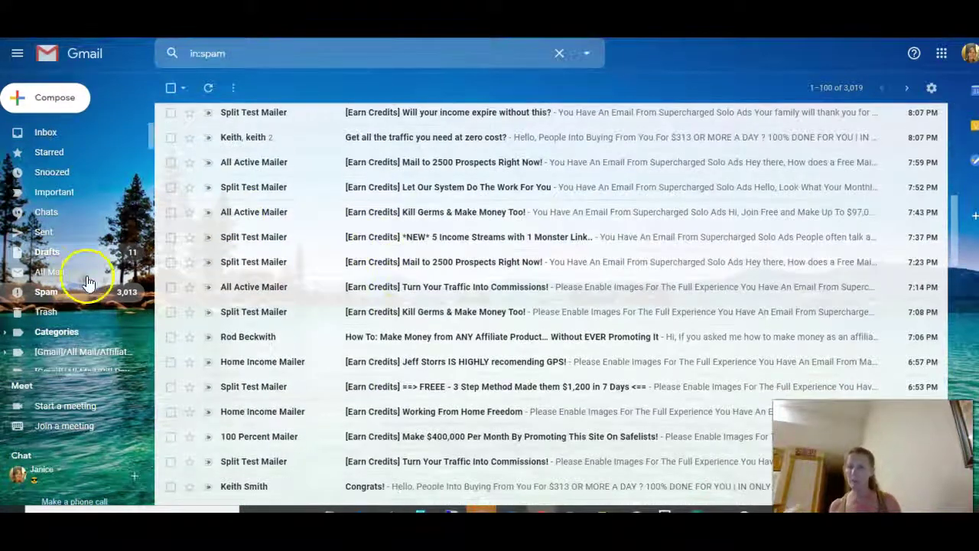
Find the You Success Mailer label under YourSuccessAdvantage and look over its emails.
{"action": "scroll", "coordinate": [89, 284], "scroll_direction": "down", "scroll_amount": 5}
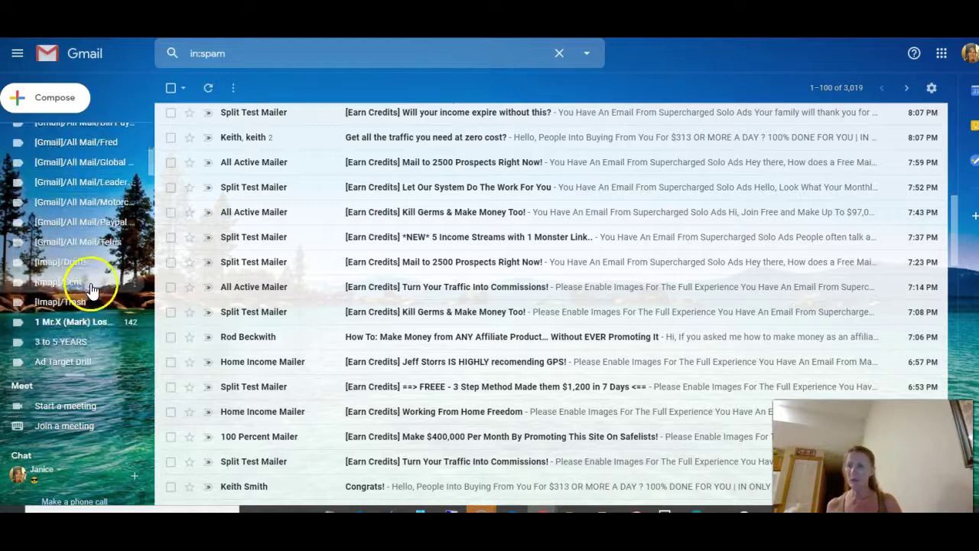
{"action": "scroll", "coordinate": [88, 289], "scroll_direction": "down", "scroll_amount": 6}
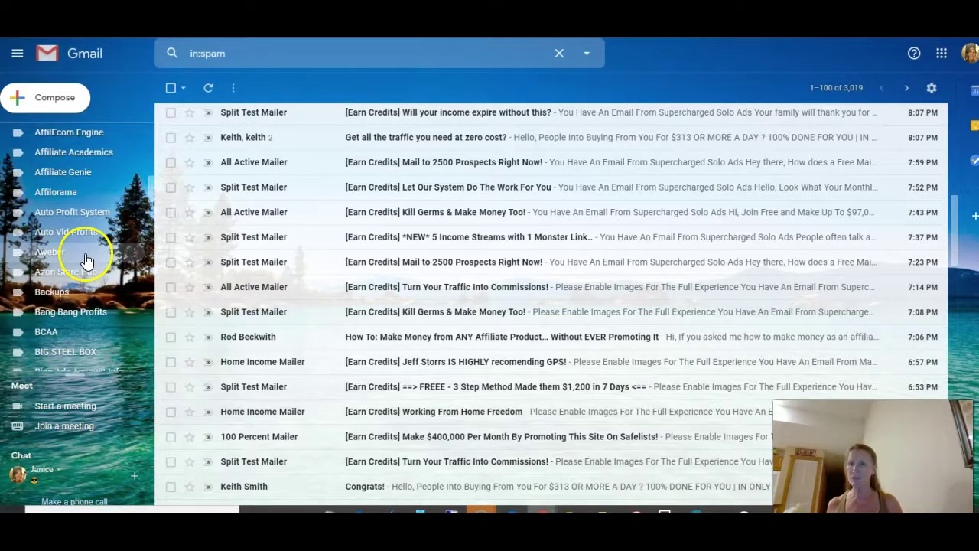
{"action": "scroll", "coordinate": [85, 261], "scroll_direction": "down", "scroll_amount": 10}
{"action": "scroll", "coordinate": [76, 261], "scroll_direction": "down", "scroll_amount": 10}
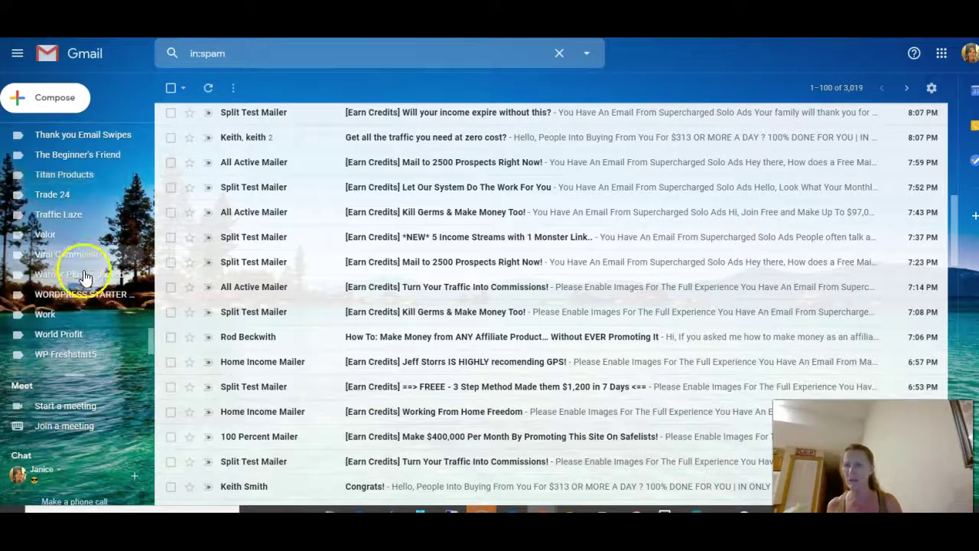
{"action": "scroll", "coordinate": [84, 277], "scroll_direction": "down", "scroll_amount": 5}
{"action": "left_click", "coordinate": [89, 325]}
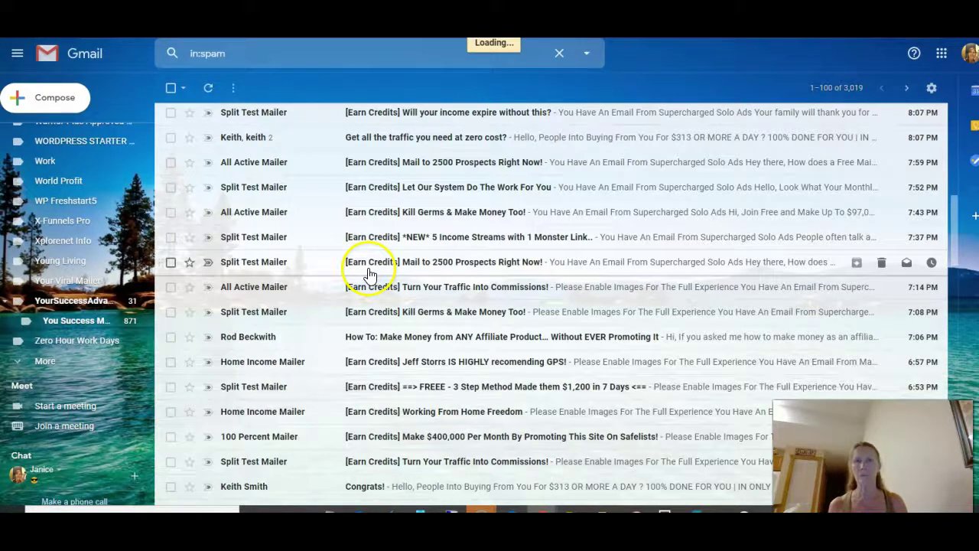
{"action": "scroll", "coordinate": [449, 360], "scroll_direction": "down", "scroll_amount": 2}
{"action": "scroll", "coordinate": [446, 352], "scroll_direction": "up", "scroll_amount": 2}
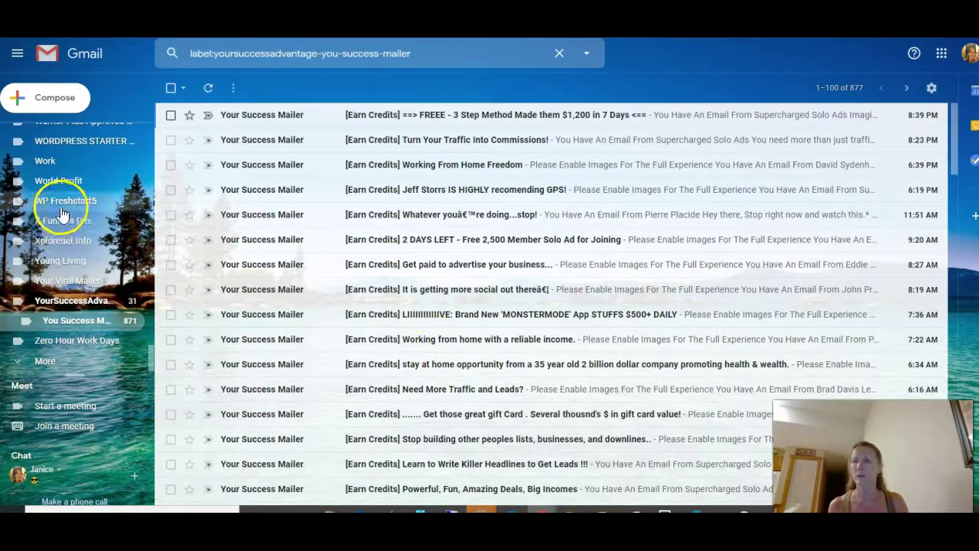
Display the emails filed under the SAFELISTS label.
{"action": "scroll", "coordinate": [72, 208], "scroll_direction": "up", "scroll_amount": 5}
{"action": "scroll", "coordinate": [72, 191], "scroll_direction": "up", "scroll_amount": 1}
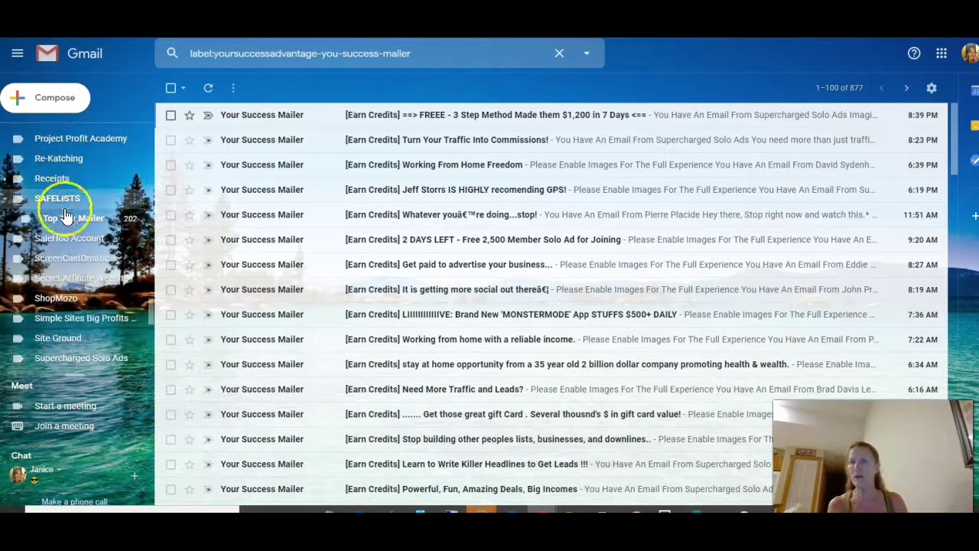
{"action": "left_click", "coordinate": [72, 198]}
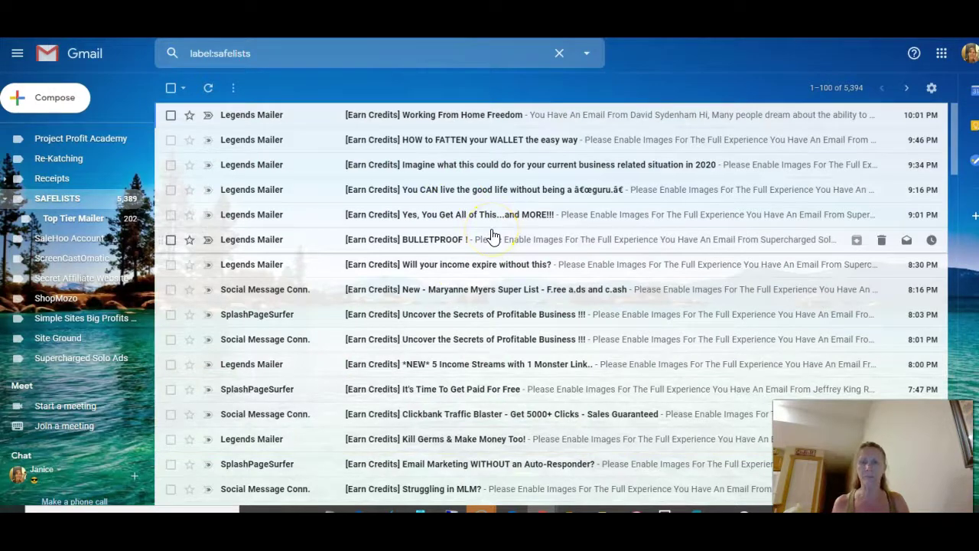
Open the Legends Mailer email about the current business related situation in 2020 and follow its link for earning mailing credits.
{"action": "left_click", "coordinate": [464, 167]}
{"action": "scroll", "coordinate": [451, 234], "scroll_direction": "down", "scroll_amount": 6}
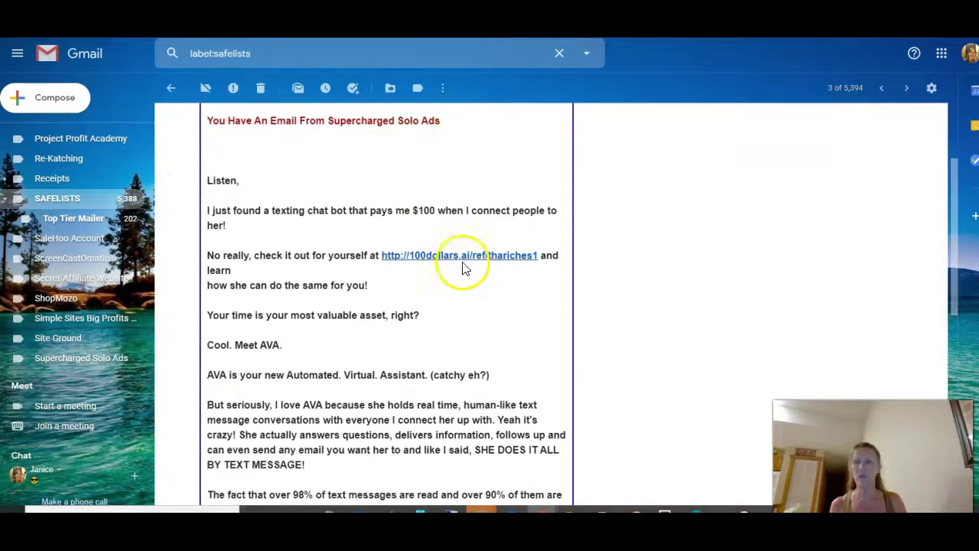
{"action": "scroll", "coordinate": [438, 240], "scroll_direction": "down", "scroll_amount": 3}
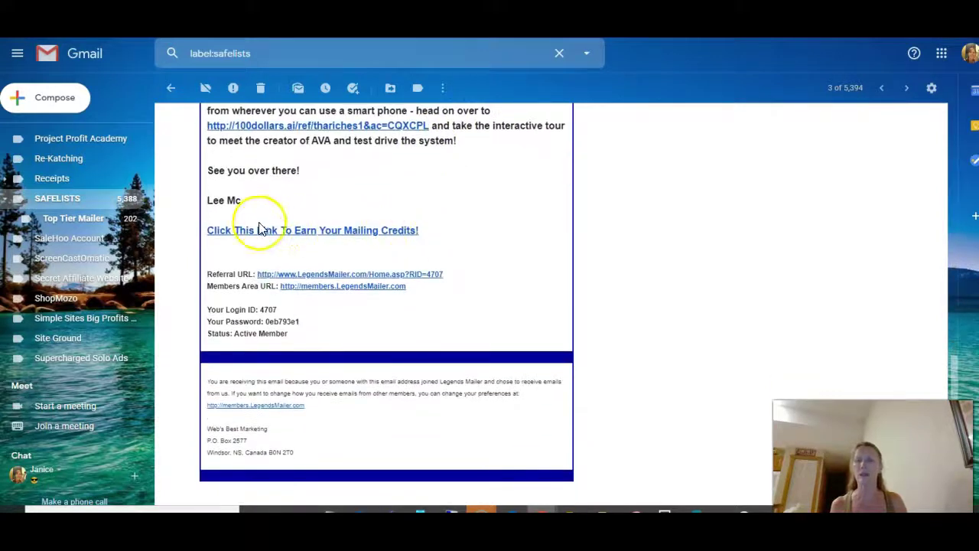
{"action": "left_click", "coordinate": [279, 239]}
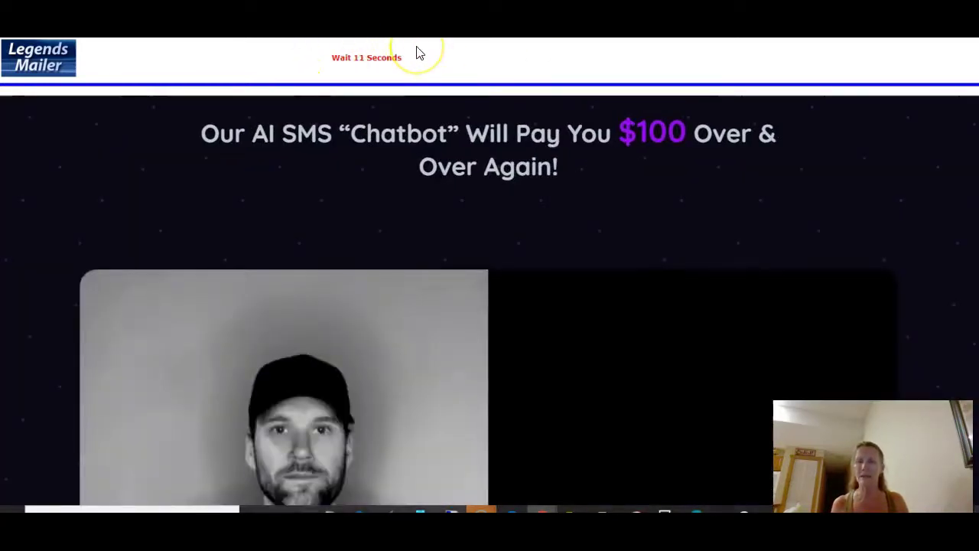
Look over the advertised TextBot.ai page in Legends Mailer during the credit countdown.
{"action": "left_click", "coordinate": [455, 84]}
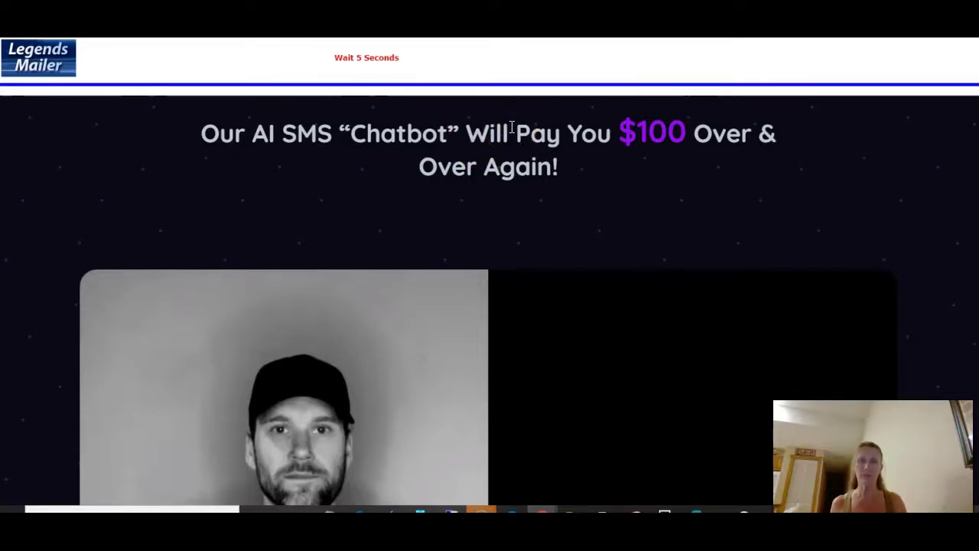
{"action": "scroll", "coordinate": [527, 172], "scroll_direction": "down", "scroll_amount": 5}
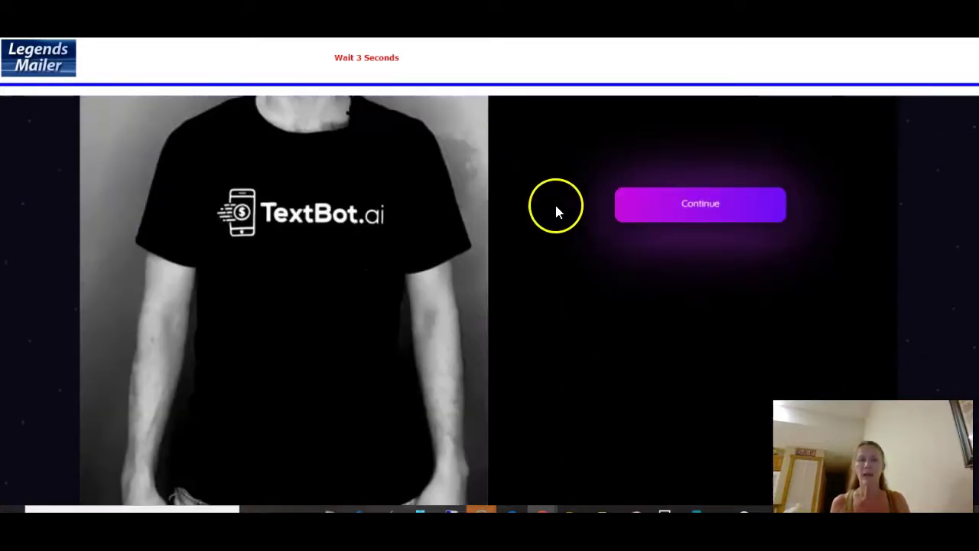
{"action": "scroll", "coordinate": [555, 214], "scroll_direction": "up", "scroll_amount": 5}
{"action": "scroll", "coordinate": [550, 225], "scroll_direction": "up", "scroll_amount": 1}
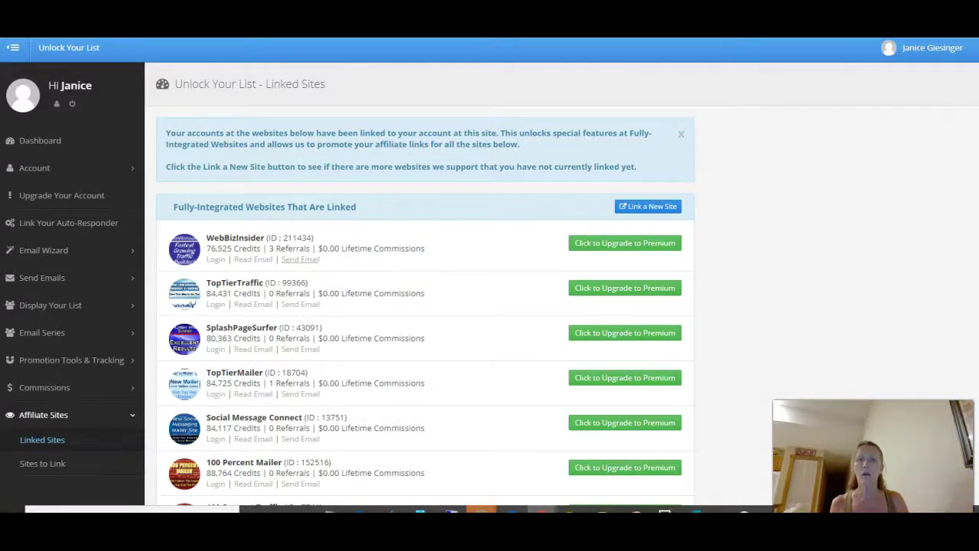
Look through the fully integrated linked sites and their credits on the WebBizInsider Linked Sites page.
{"action": "scroll", "coordinate": [424, 306], "scroll_direction": "down", "scroll_amount": 5}
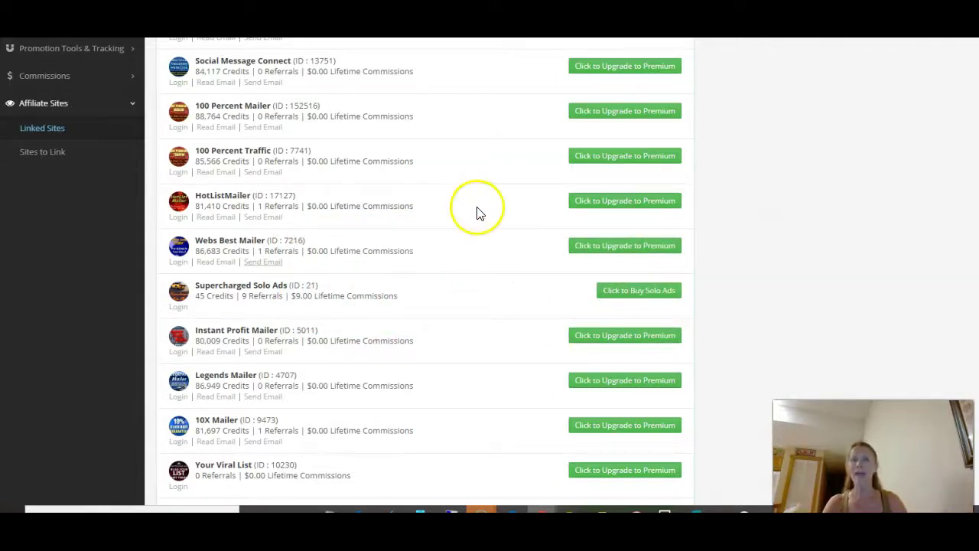
{"action": "scroll", "coordinate": [477, 212], "scroll_direction": "up", "scroll_amount": 5}
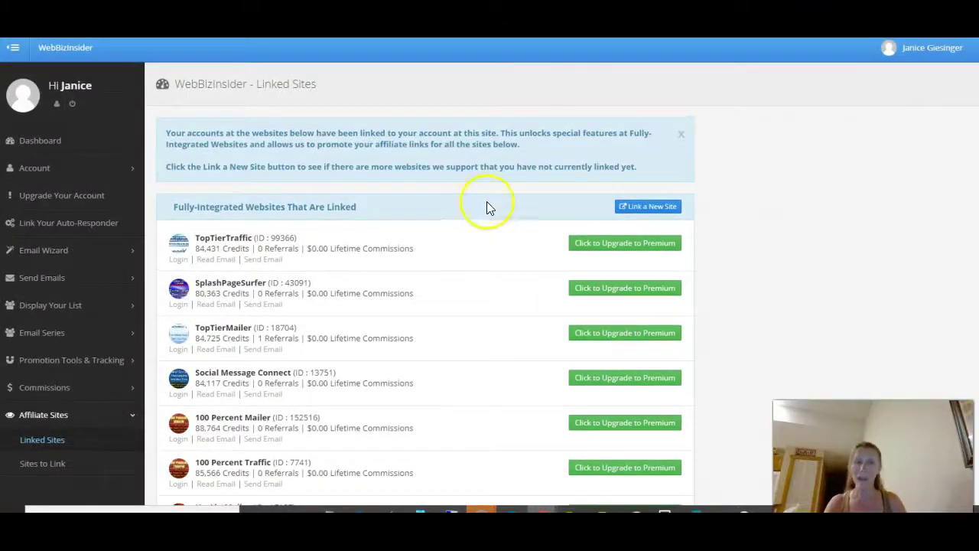